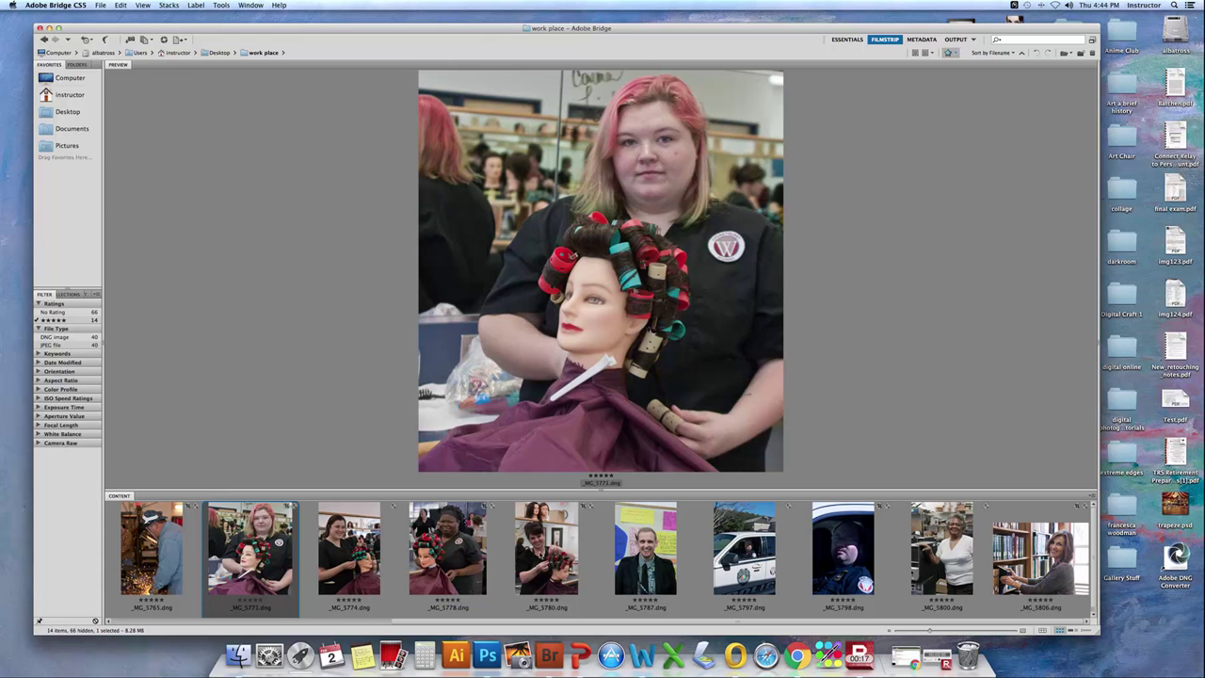
- Select the photos from _MG_5771.dng through _MG_5780.dng and open all four through Camera Raw in Photoshop
{"action": "left_click", "coordinate": [546, 549], "text": "shift"}
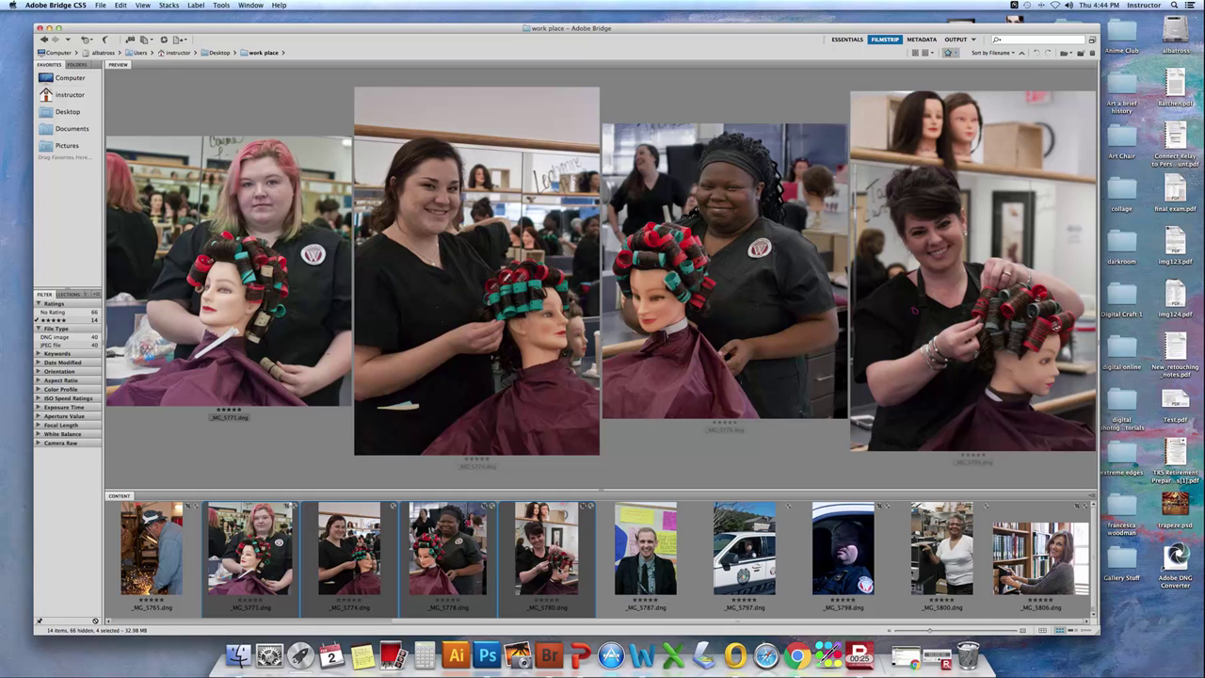
{"action": "double_click", "coordinate": [558, 570]}
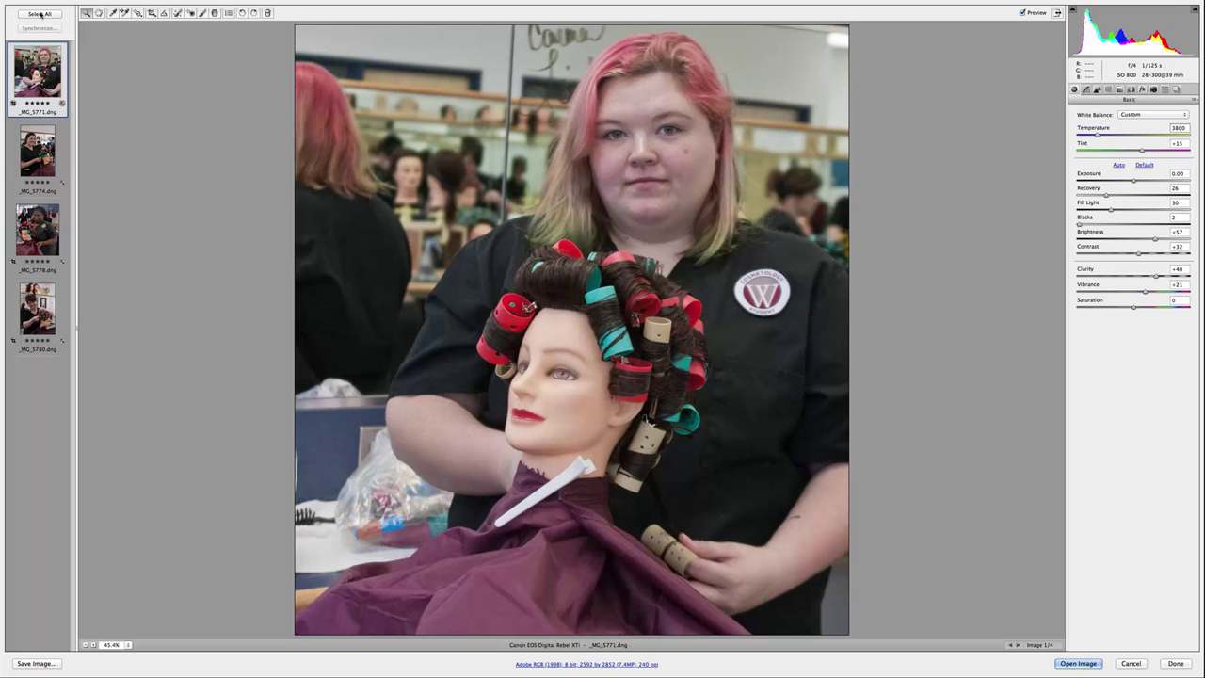
{"action": "left_click", "coordinate": [39, 14]}
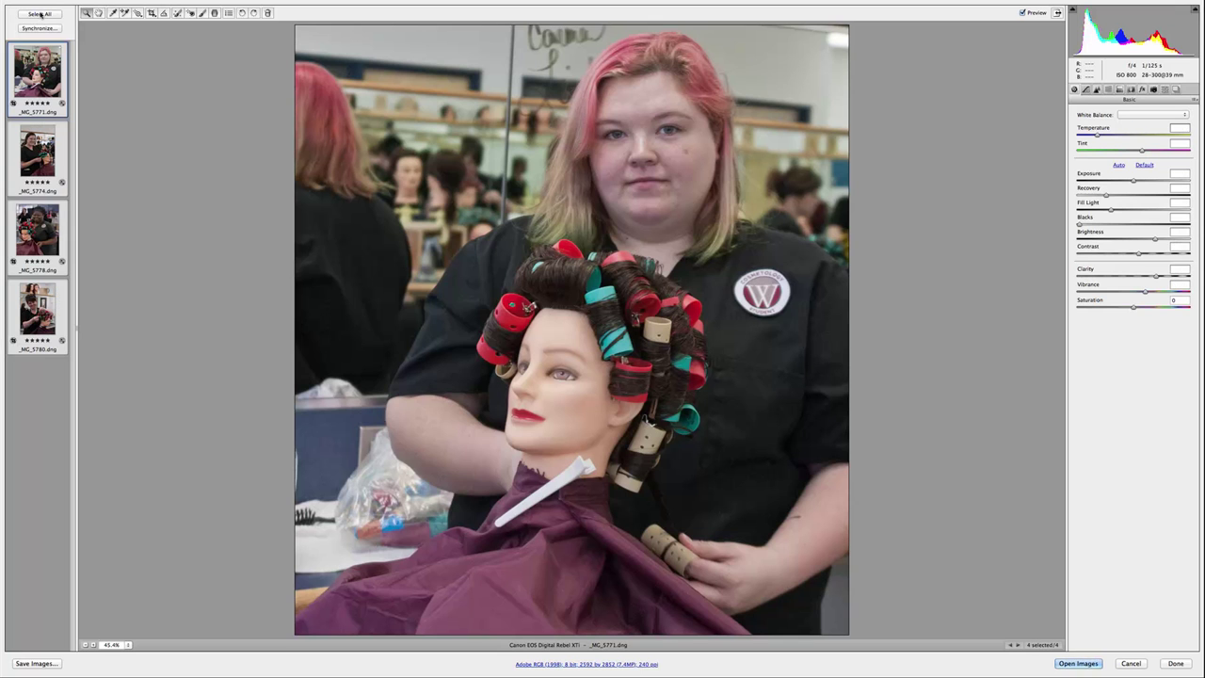
{"action": "left_click", "coordinate": [1082, 663]}
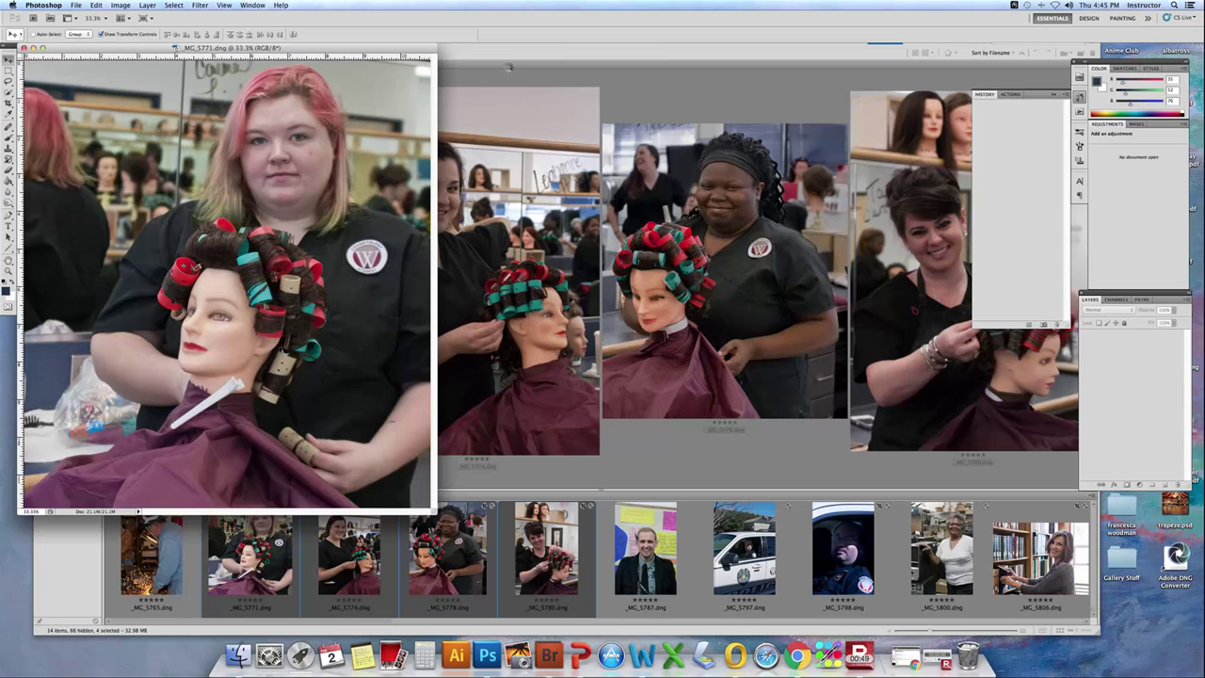
- Minimize the Bridge window and move the _MG_5780.dng window clear of the other open photos
{"action": "left_click", "coordinate": [508, 55]}
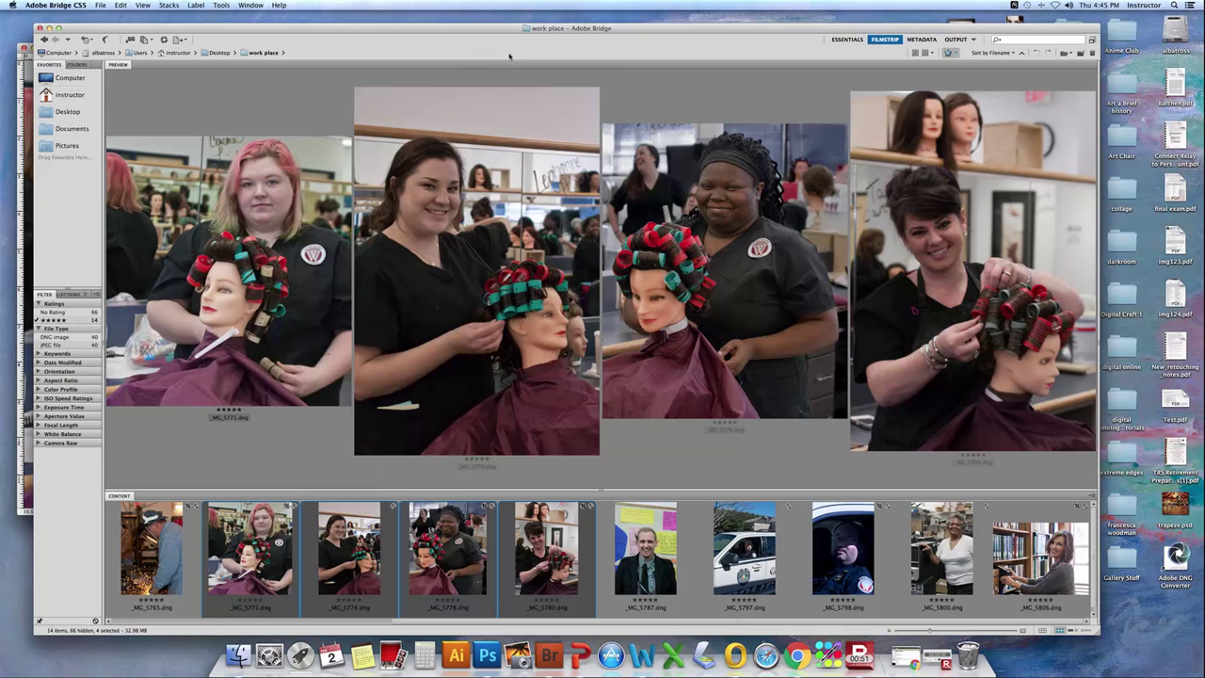
{"action": "left_click", "coordinate": [48, 28]}
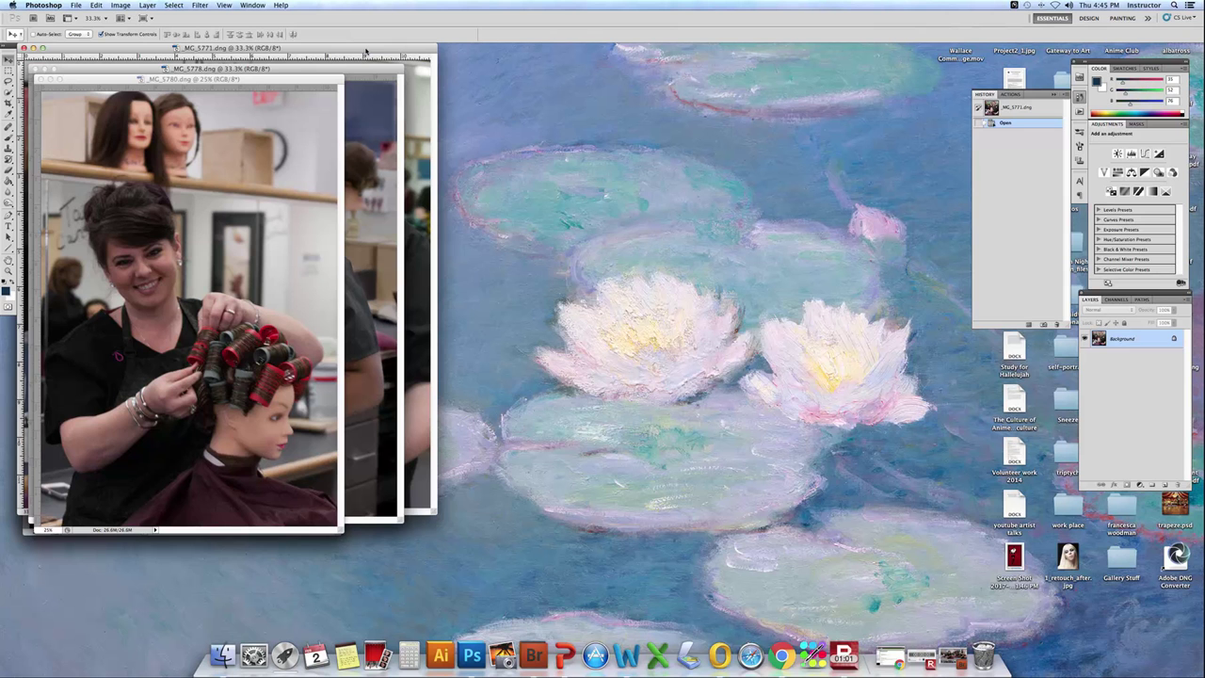
{"action": "left_click", "coordinate": [322, 79]}
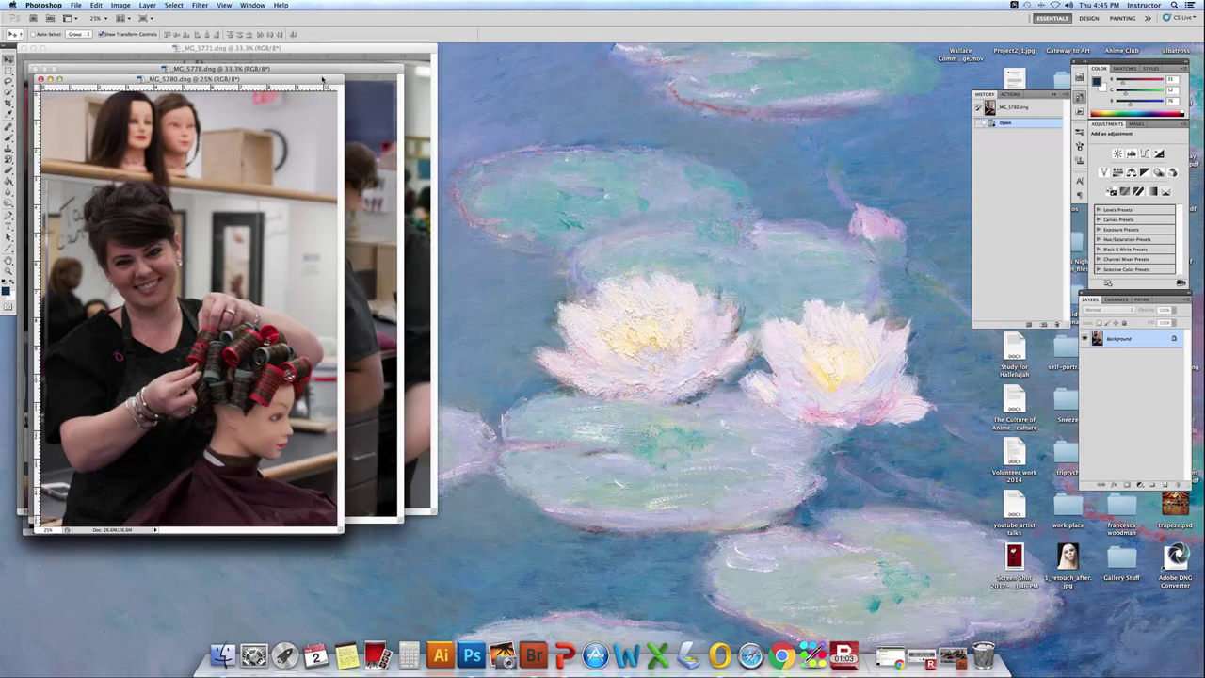
{"action": "left_click_drag", "start_coordinate": [321, 79], "coordinate": [651, 49]}
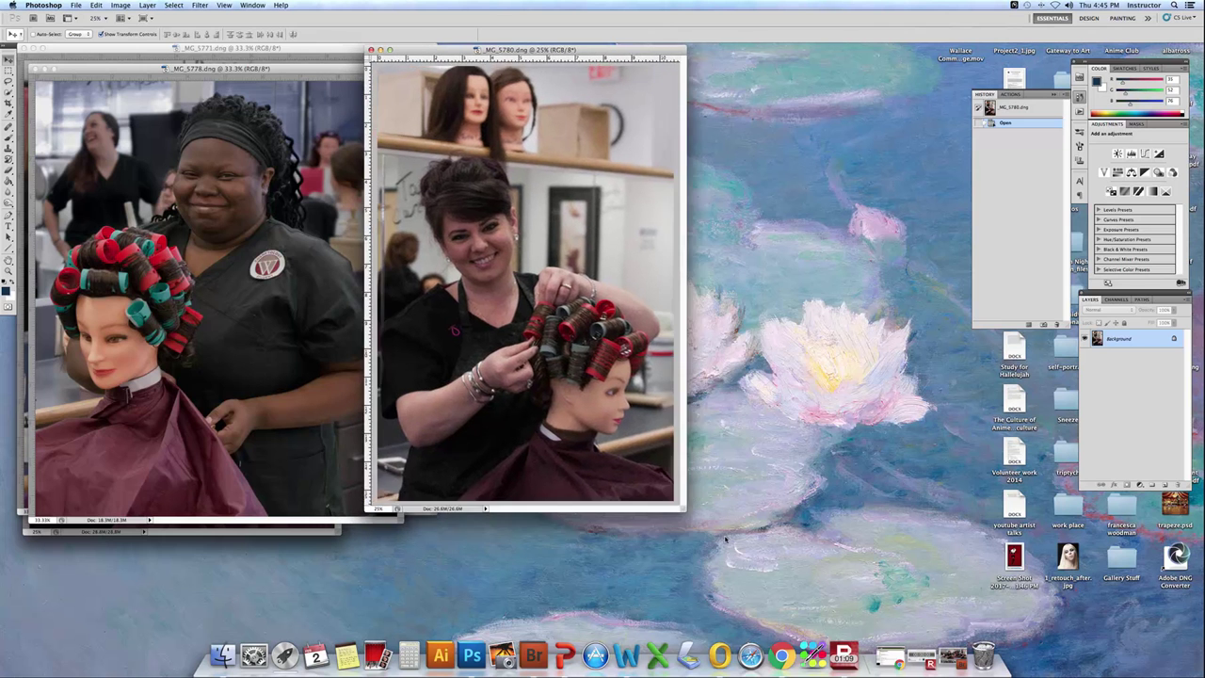
- Zoom _MG_5780.dng out to 16.7% and enlarge its window to leave wide empty space around the photo
{"action": "left_click", "coordinate": [390, 48]}
{"action": "left_click_drag", "start_coordinate": [514, 53], "coordinate": [287, 21]}
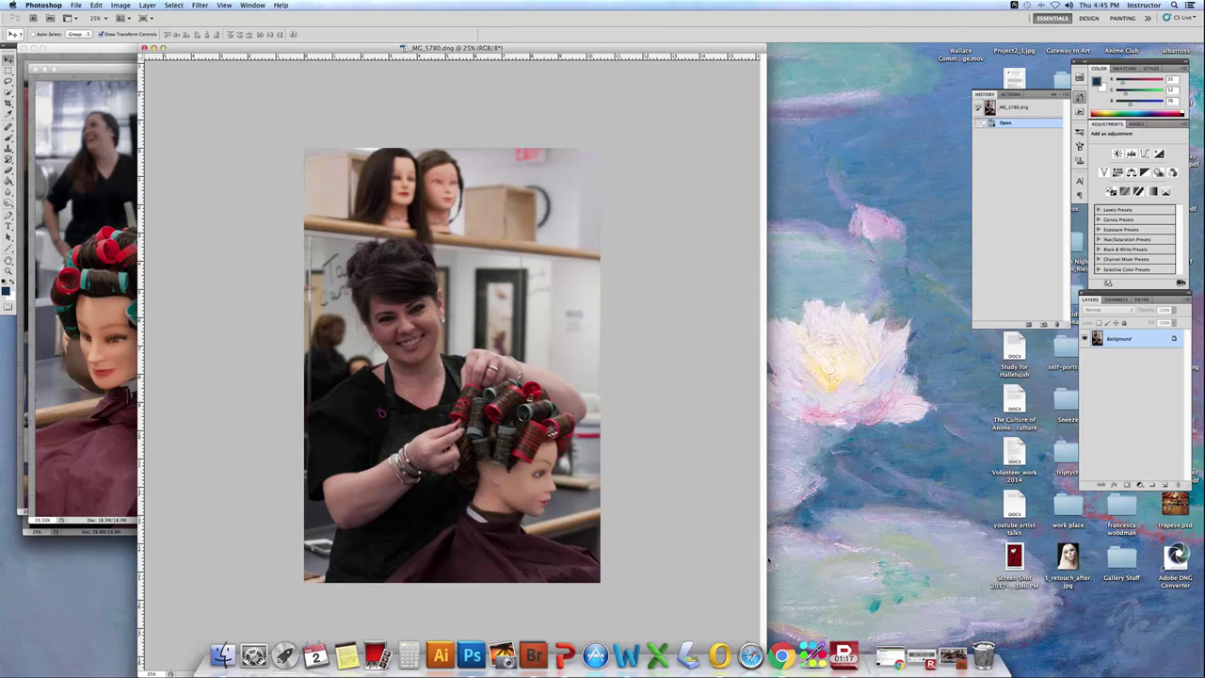
{"action": "left_click_drag", "start_coordinate": [750, 52], "coordinate": [691, 21]}
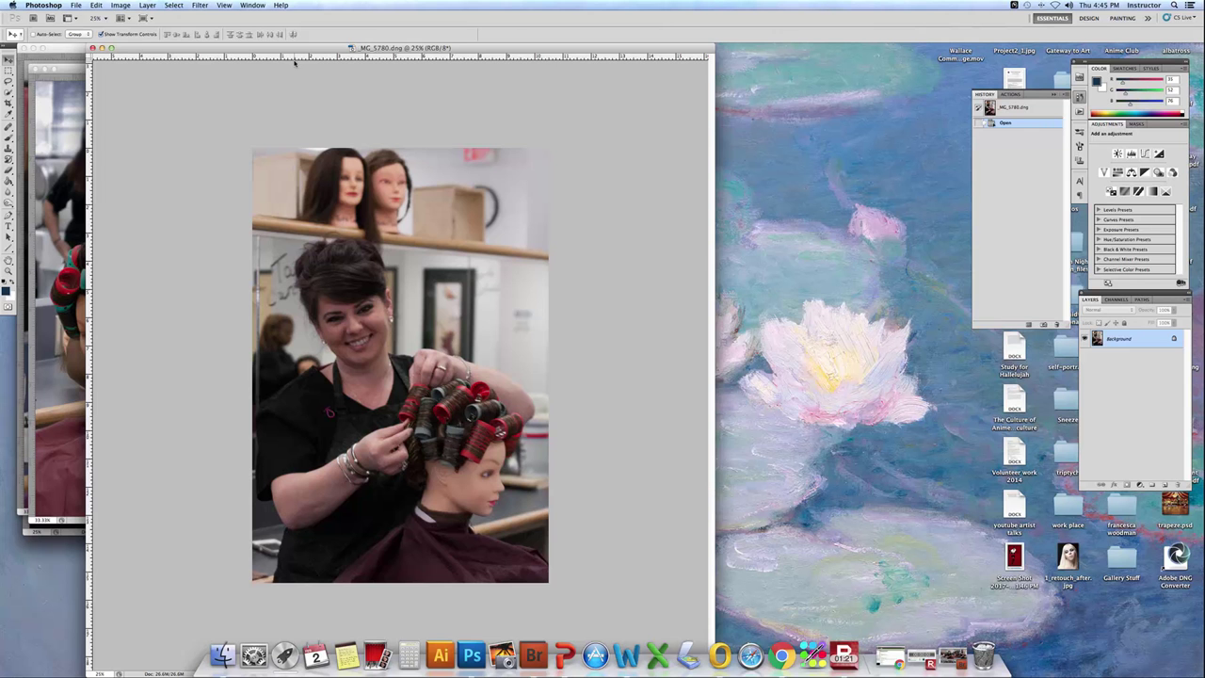
{"action": "key", "text": "super+minus"}
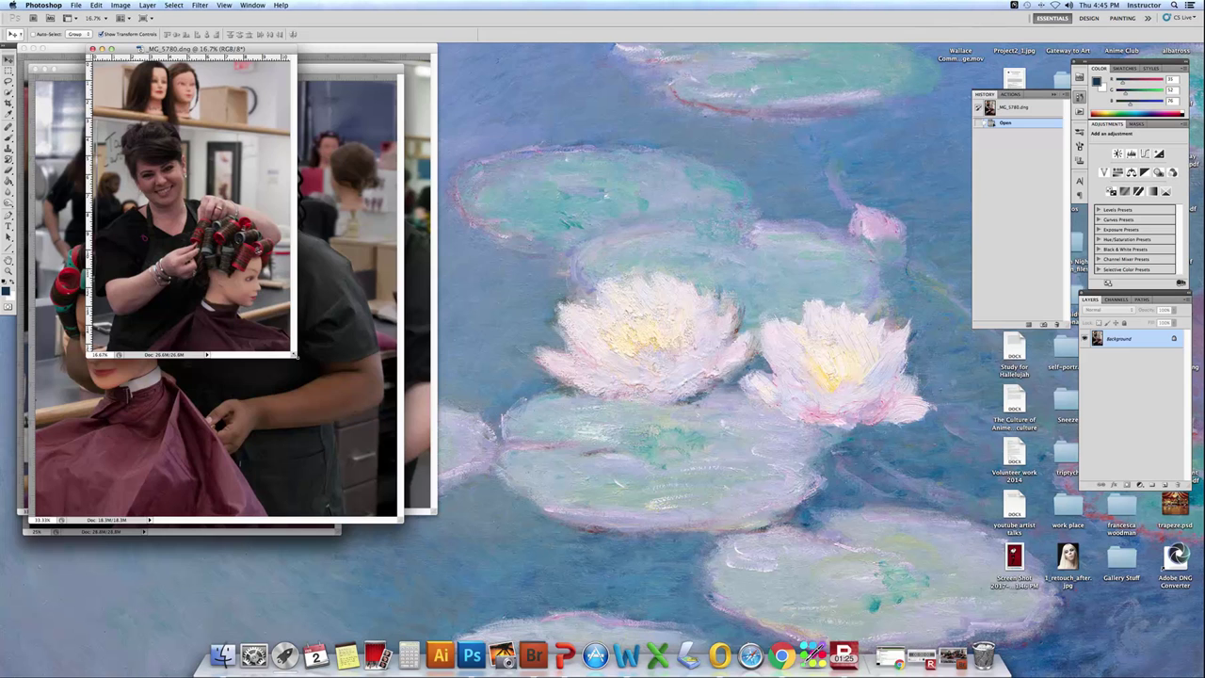
{"action": "left_click_drag", "start_coordinate": [296, 356], "coordinate": [400, 389]}
{"action": "left_click_drag", "start_coordinate": [462, 414], "coordinate": [1003, 638]}
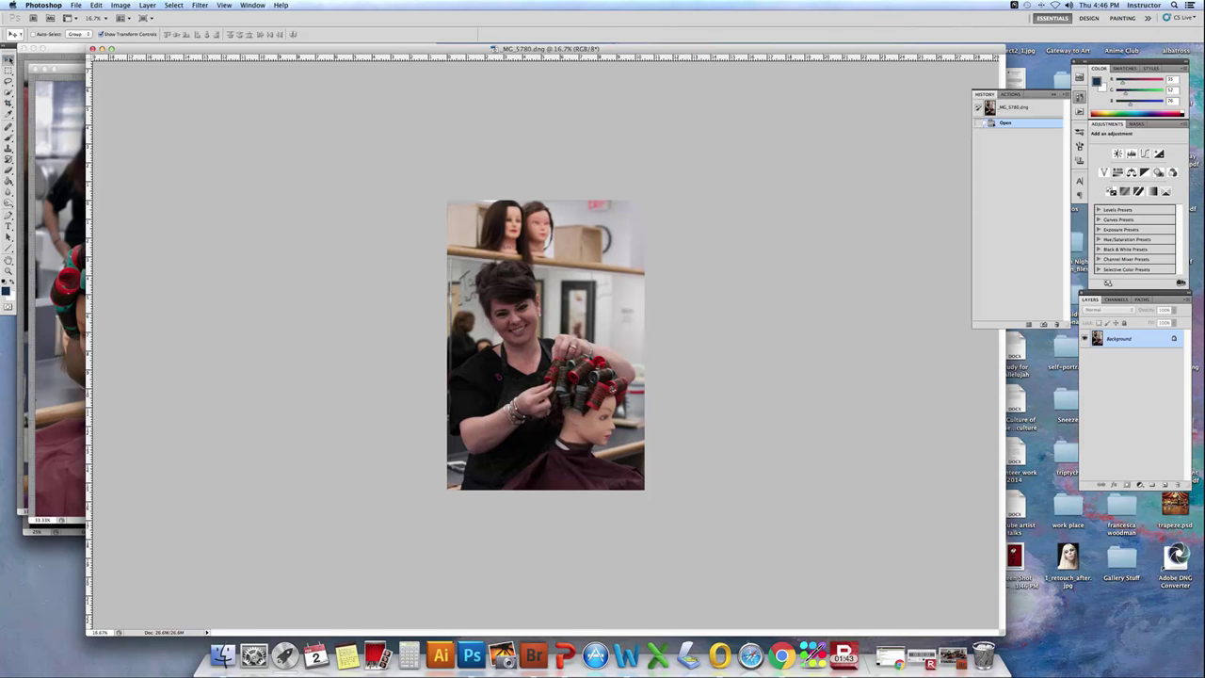
- Extend the canvas of _MG_5780.dng to the right with the Crop tool, to more than twice the photo's width
{"action": "left_click", "coordinate": [8, 103]}
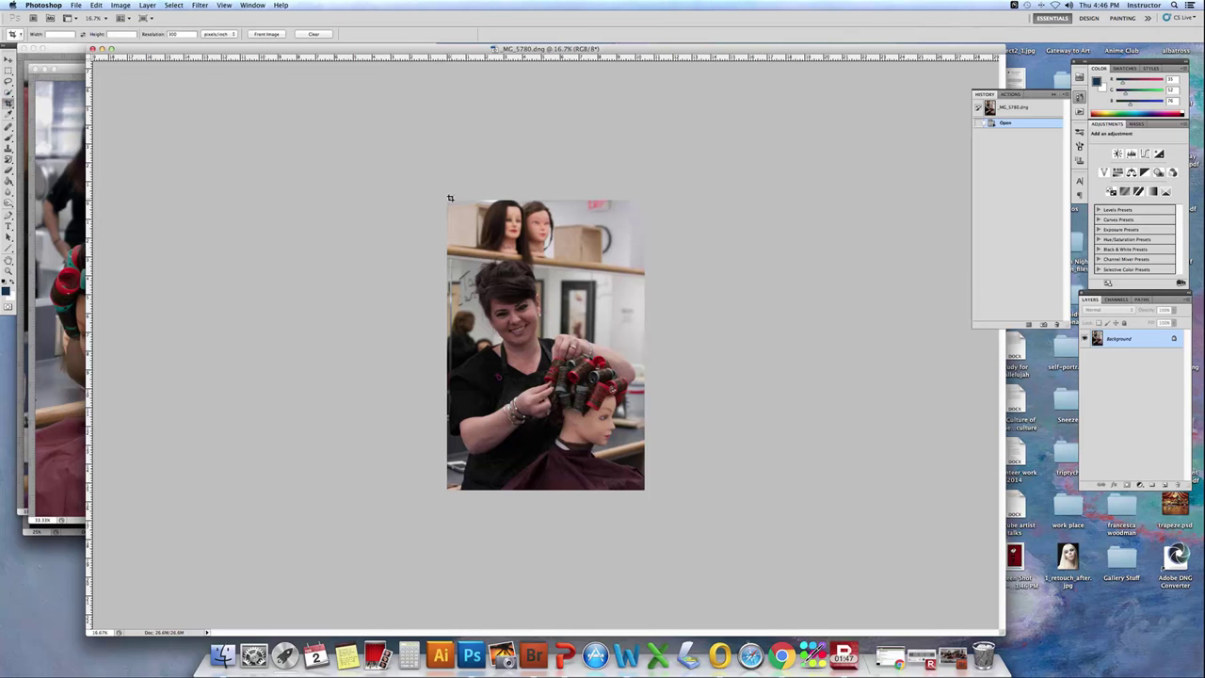
{"action": "left_click_drag", "start_coordinate": [447, 200], "coordinate": [638, 508]}
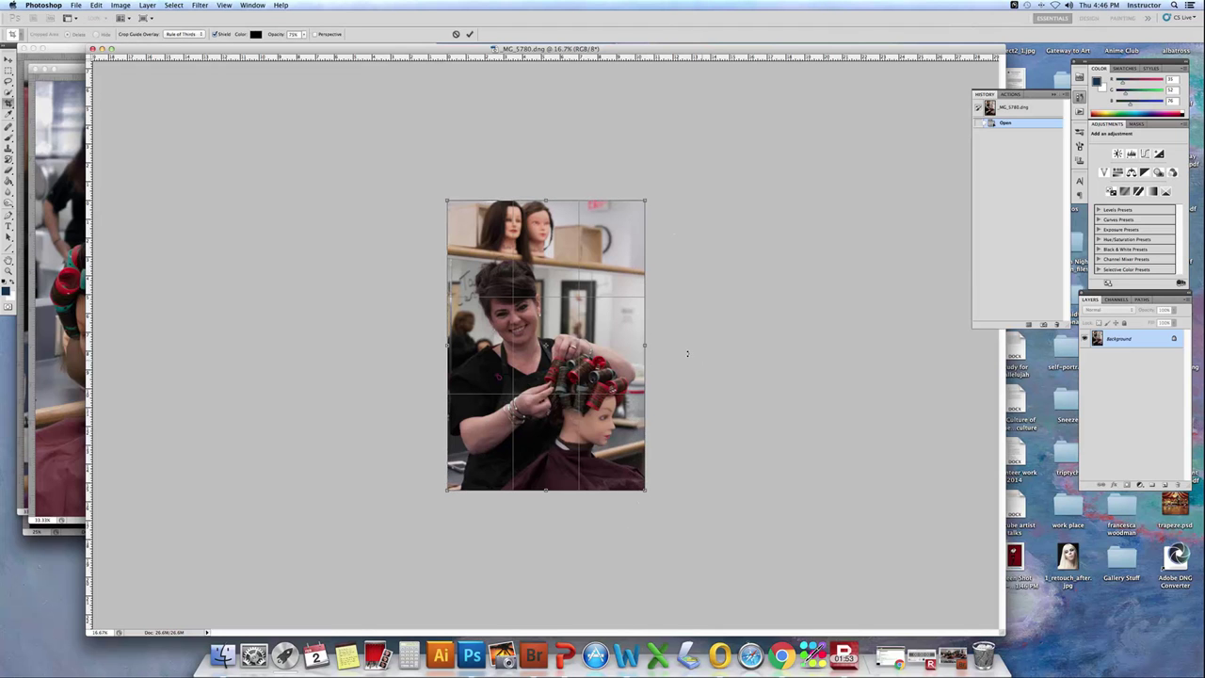
{"action": "left_click_drag", "start_coordinate": [644, 344], "coordinate": [916, 339]}
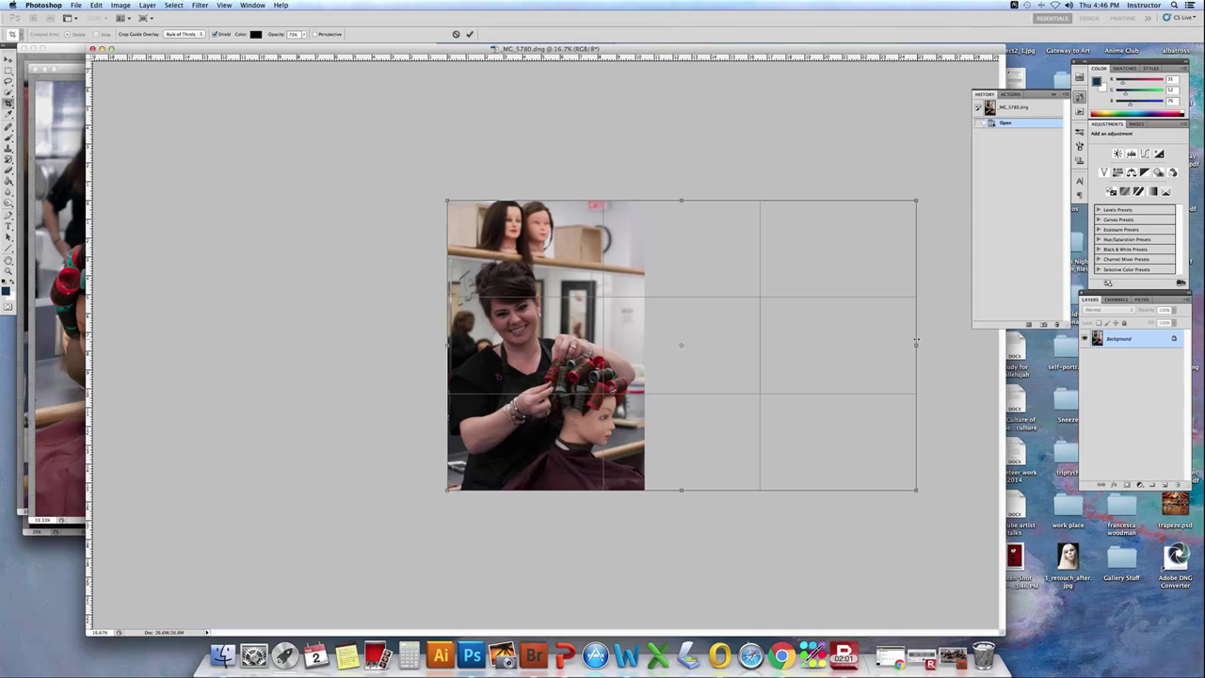
{"action": "key", "text": "Return"}
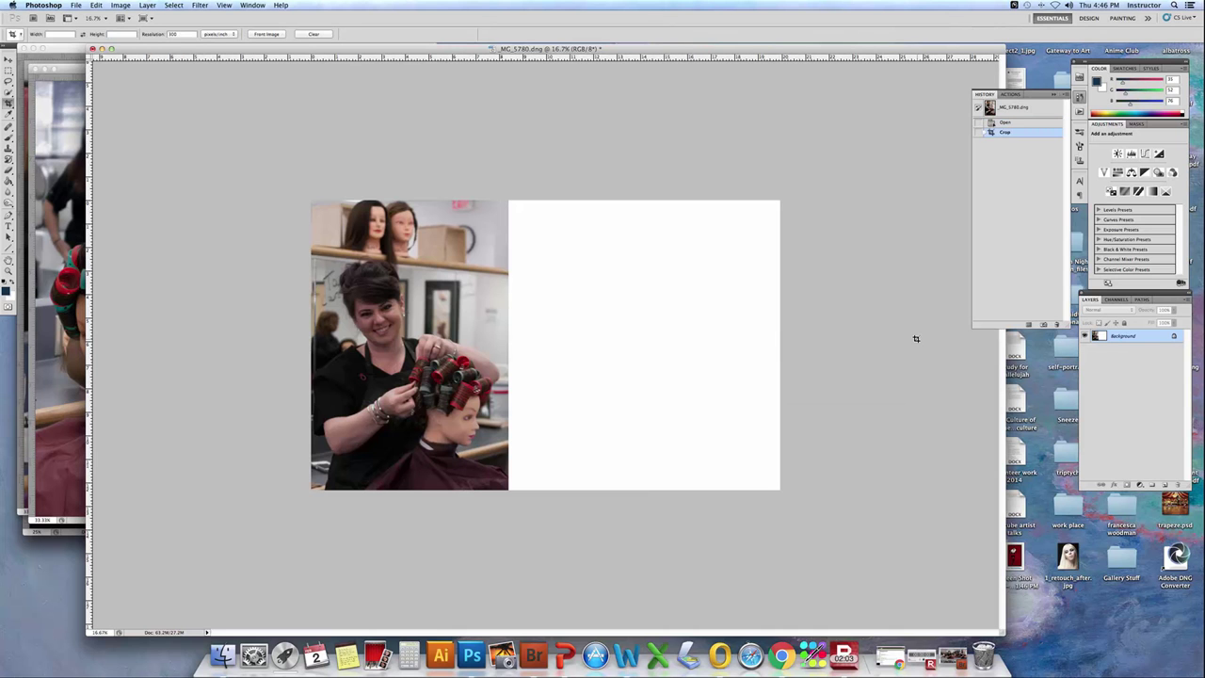
- Move a copy of the _MG_5778.dng photo into the blank area of _MG_5780.dng, aligned with the canvas's top edge
{"action": "left_click", "coordinate": [69, 71]}
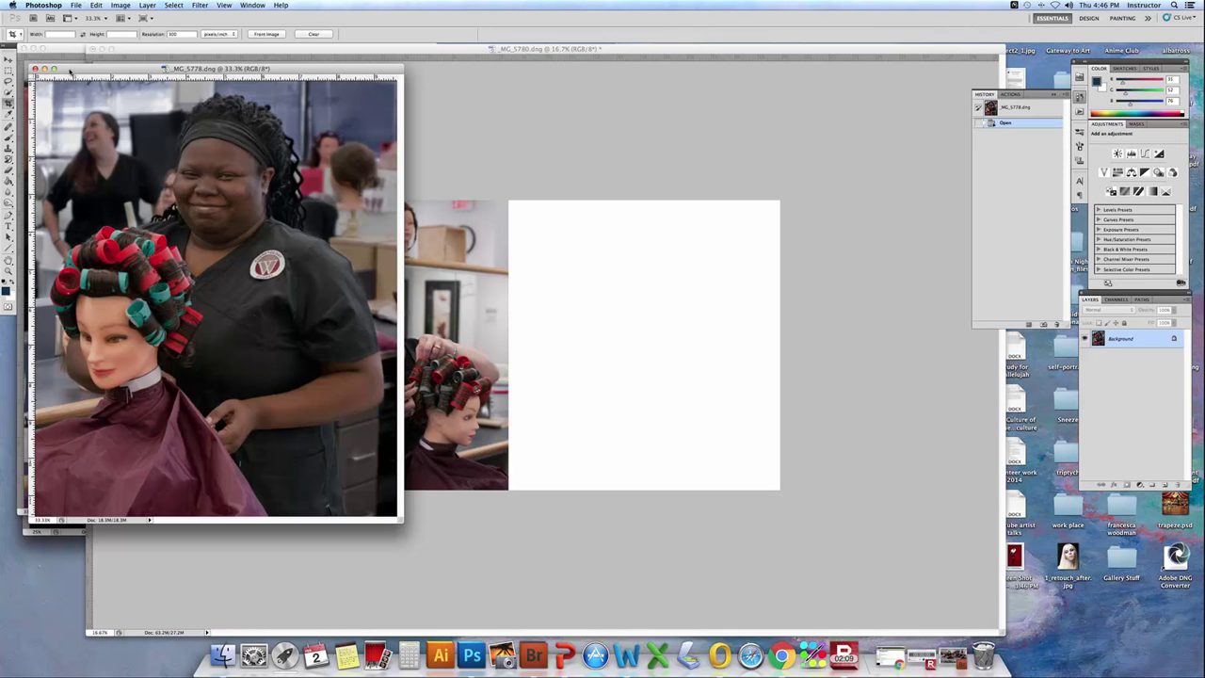
{"action": "left_click", "coordinate": [8, 61]}
{"action": "left_click_drag", "start_coordinate": [301, 223], "coordinate": [659, 289]}
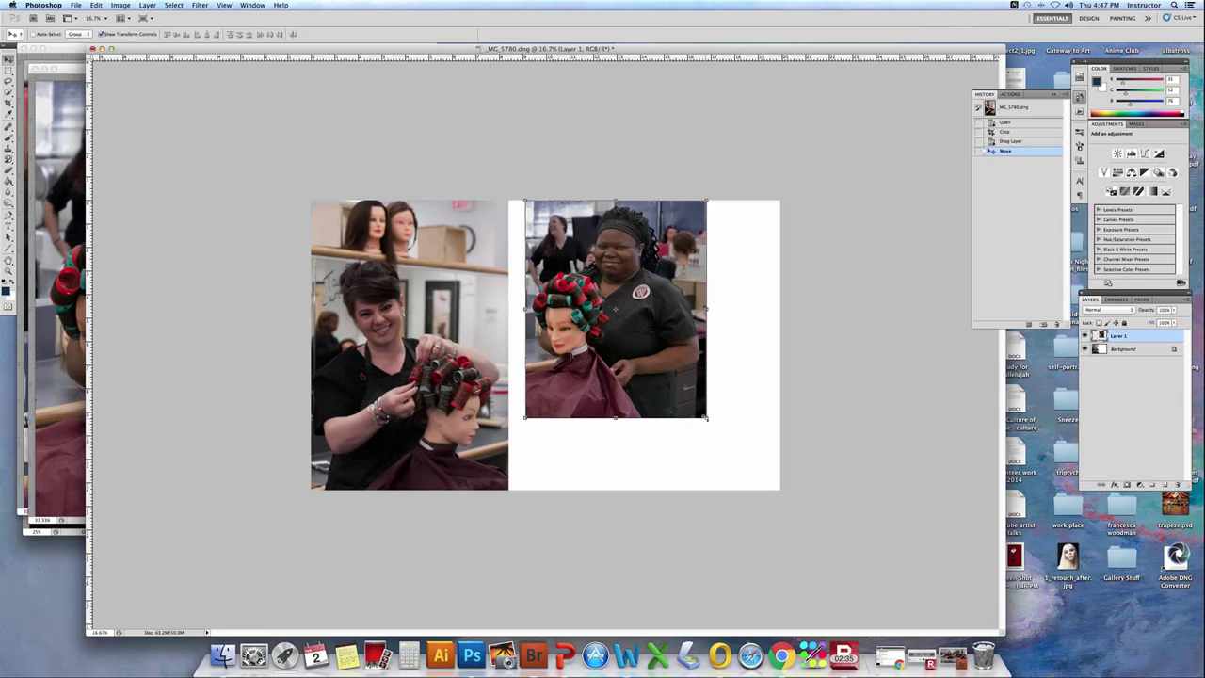
- Try scaling the added photo proportionally to about 133%, and revert to the state before the transform
{"action": "left_click_drag", "start_coordinate": [705, 417], "coordinate": [746, 506]}
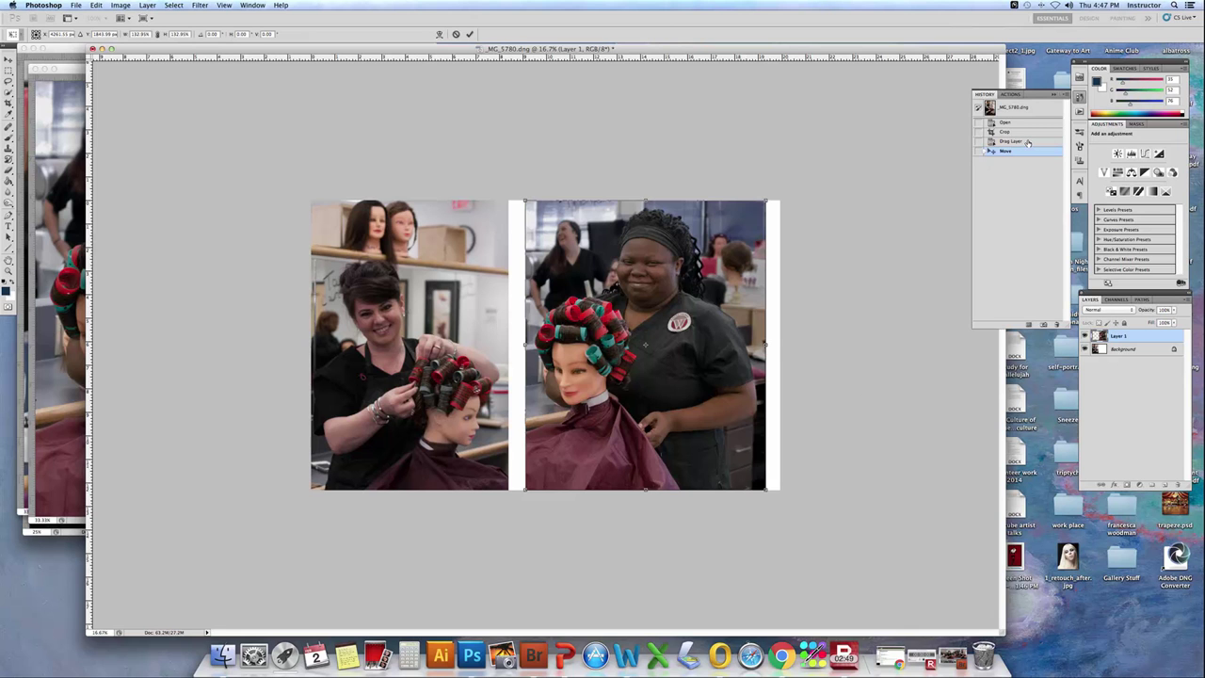
{"action": "key", "text": "Return"}
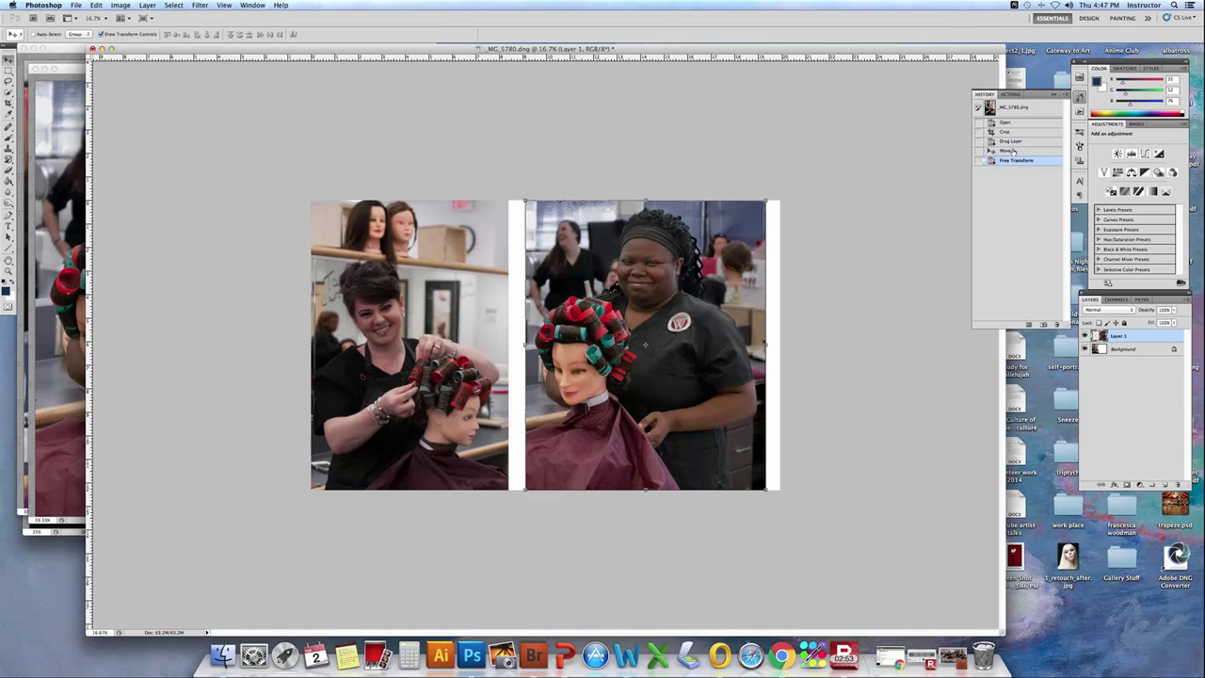
{"action": "left_click", "coordinate": [1007, 151]}
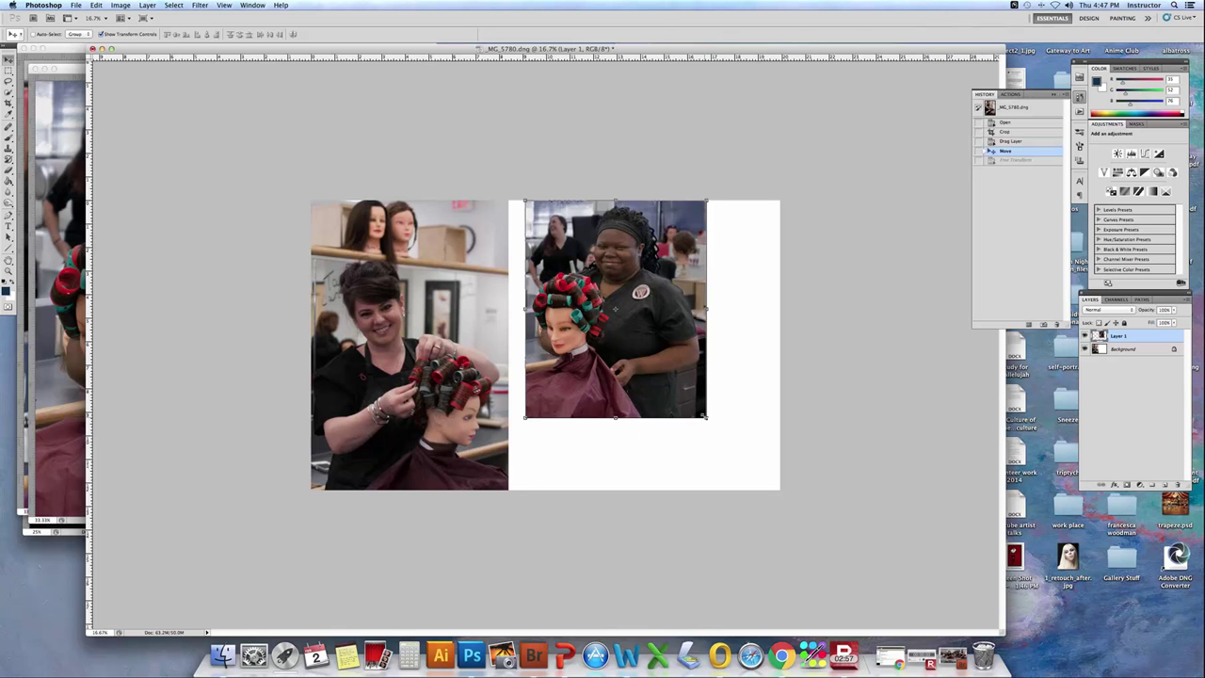
- Try scaling the added photo without keeping its proportions, to about 92% width and 104% height, and undo the transform
{"action": "key", "text": "super+t"}
{"action": "mouse_move", "coordinate": [705, 416]}
{"action": "left_mouse_down"}
{"action": "mouse_move", "coordinate": [768, 488]}
{"action": "mouse_move", "coordinate": [594, 404]}
{"action": "mouse_move", "coordinate": [788, 439]}
{"action": "mouse_move", "coordinate": [691, 426]}
{"action": "left_mouse_up"}
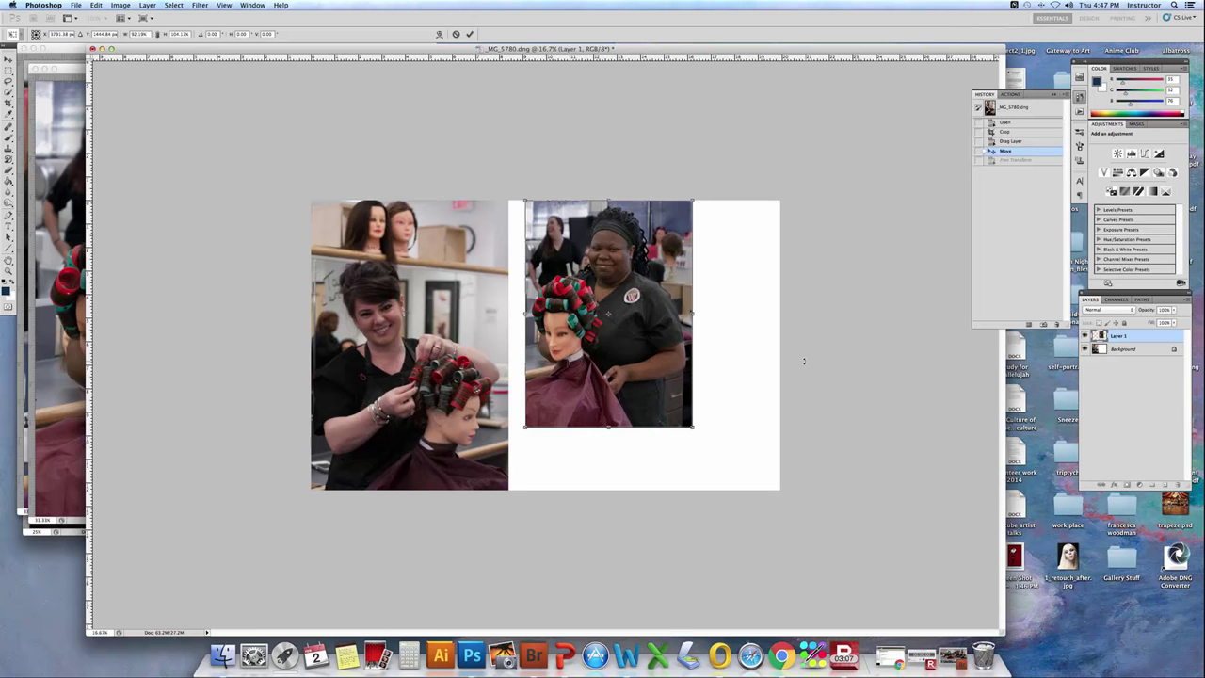
{"action": "key", "text": "Return"}
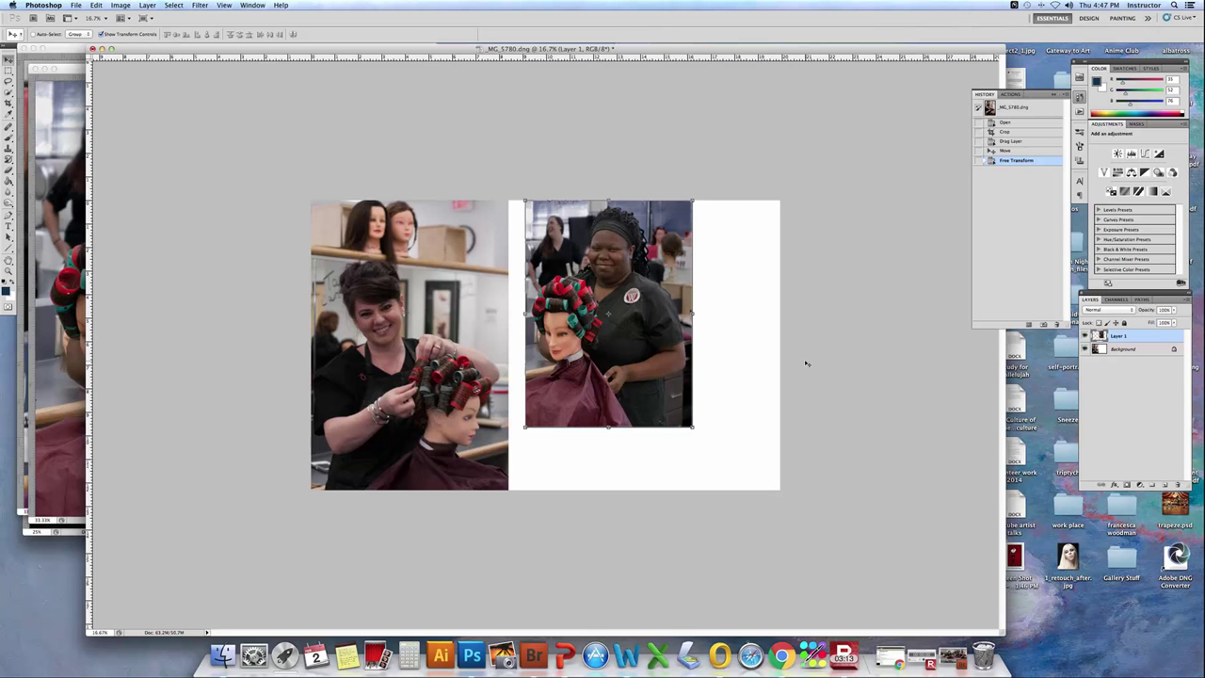
{"action": "key", "text": "super+z"}
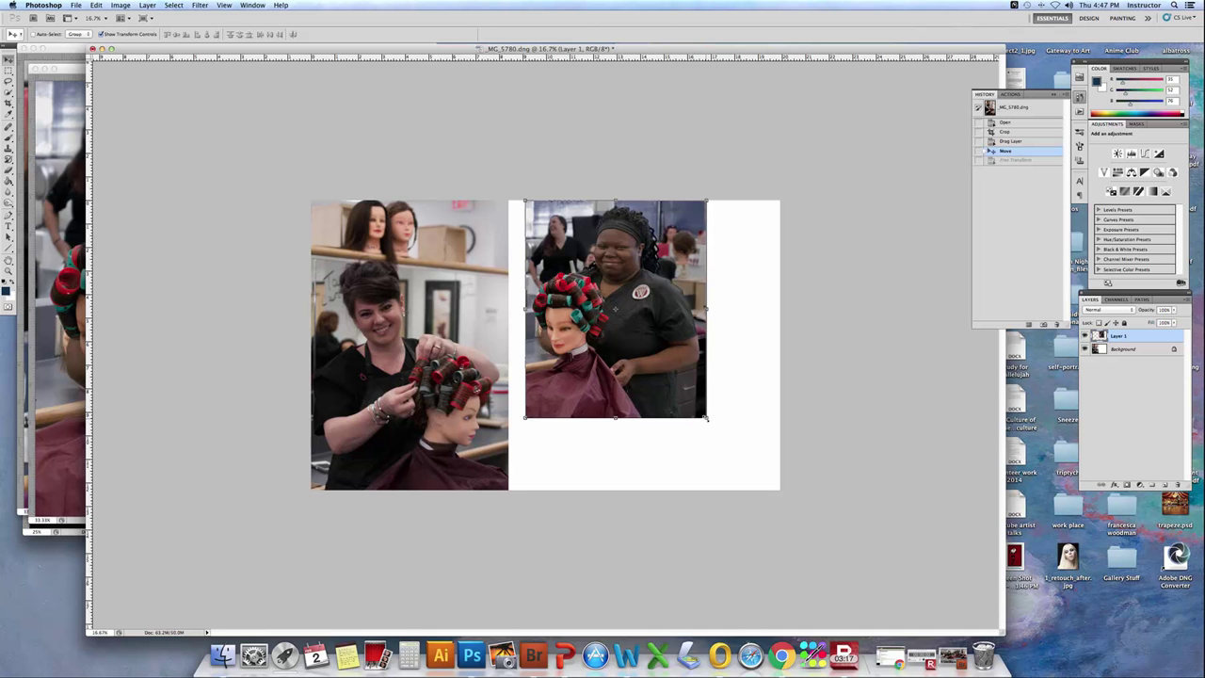
- Scale the added photo proportionally to about 133% so its height matches the neighbouring photo
{"action": "key", "text": "super+t"}
{"action": "left_click_drag", "start_coordinate": [707, 419], "coordinate": [748, 506]}
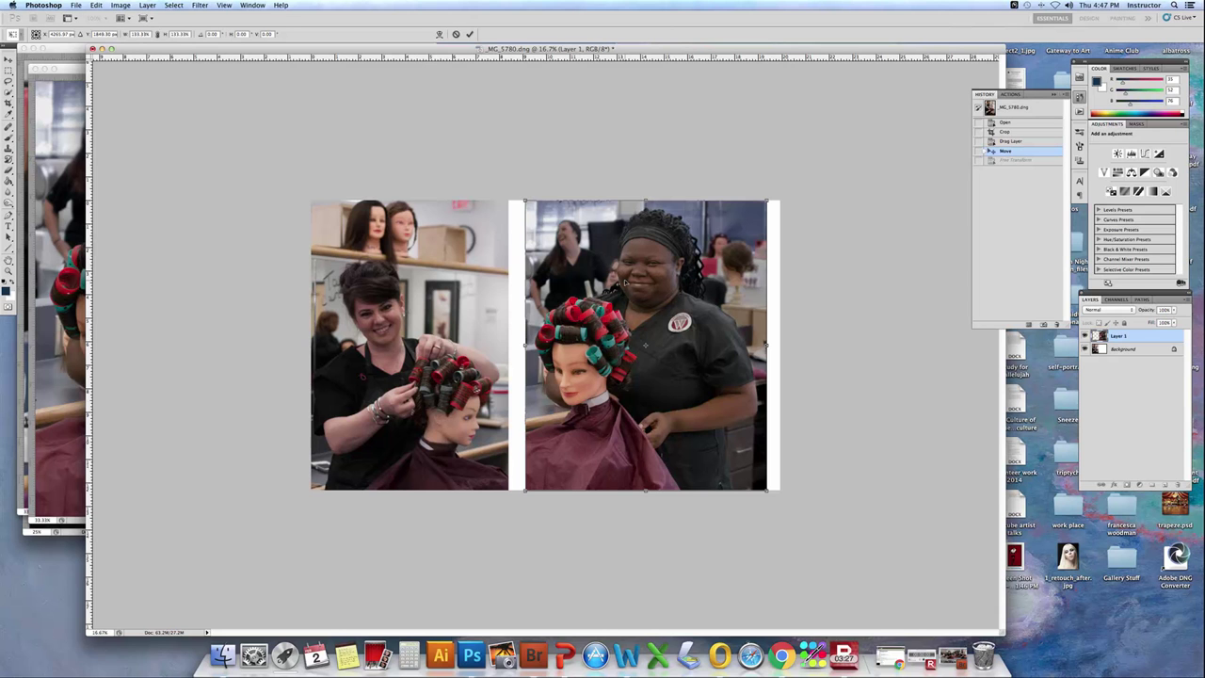
{"action": "key", "text": "Return"}
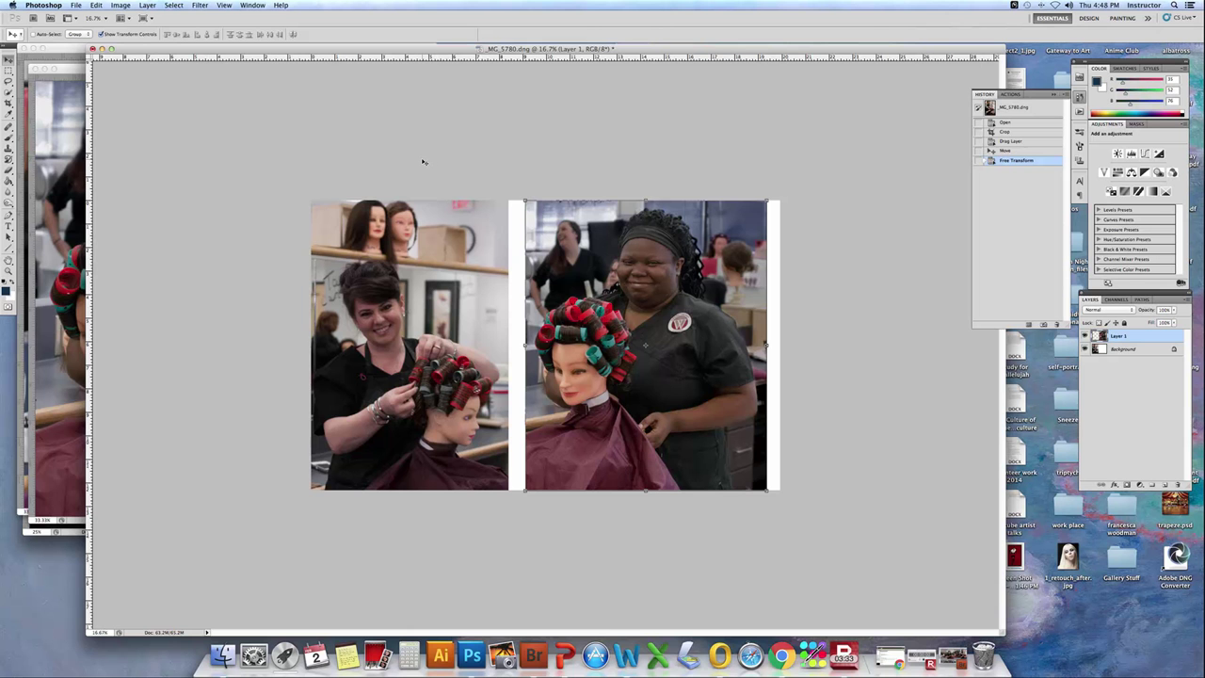
- Crop the canvas to the second photo's right edge and extend it downward to about twice its height
{"action": "key", "text": "super+minus"}
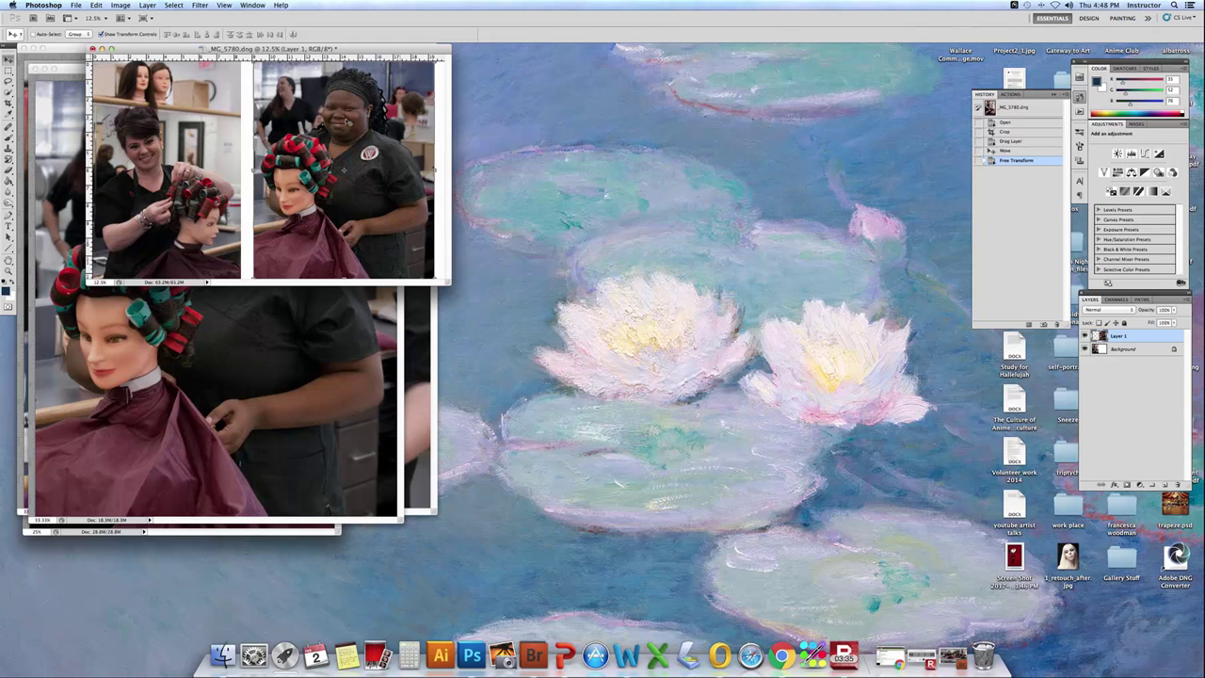
{"action": "left_click_drag", "start_coordinate": [450, 282], "coordinate": [874, 632]}
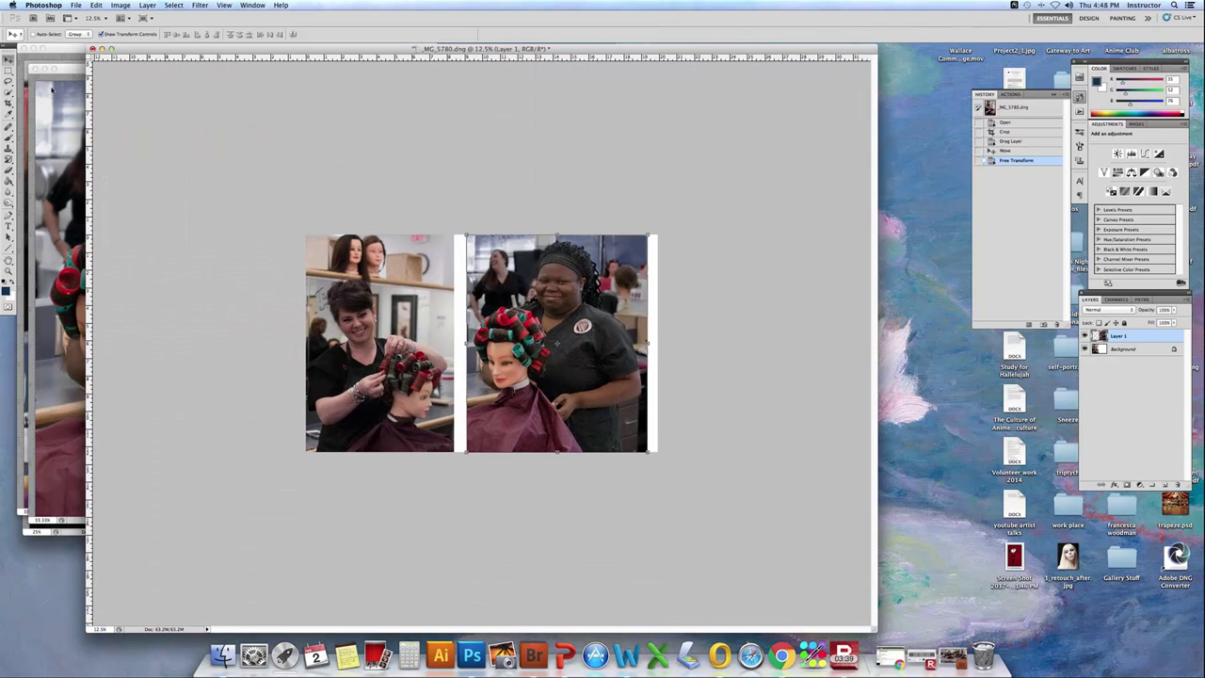
{"action": "left_click", "coordinate": [9, 102]}
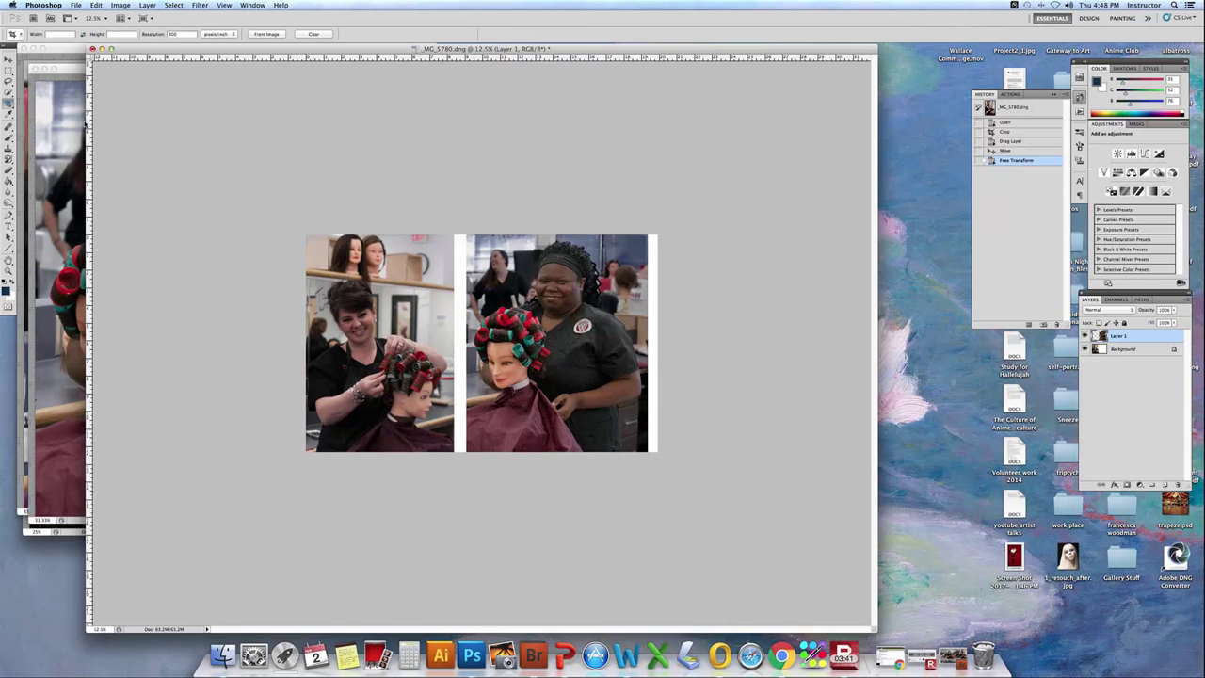
{"action": "left_click_drag", "start_coordinate": [307, 234], "coordinate": [647, 467]}
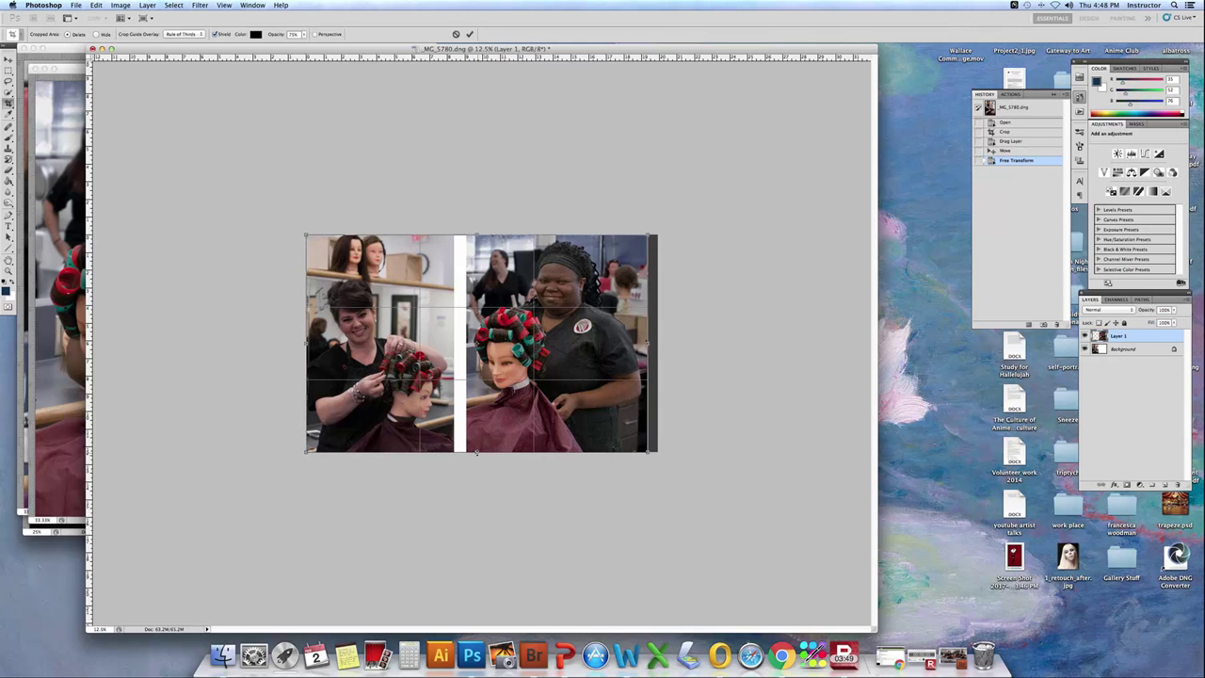
{"action": "left_click_drag", "start_coordinate": [477, 454], "coordinate": [478, 674]}
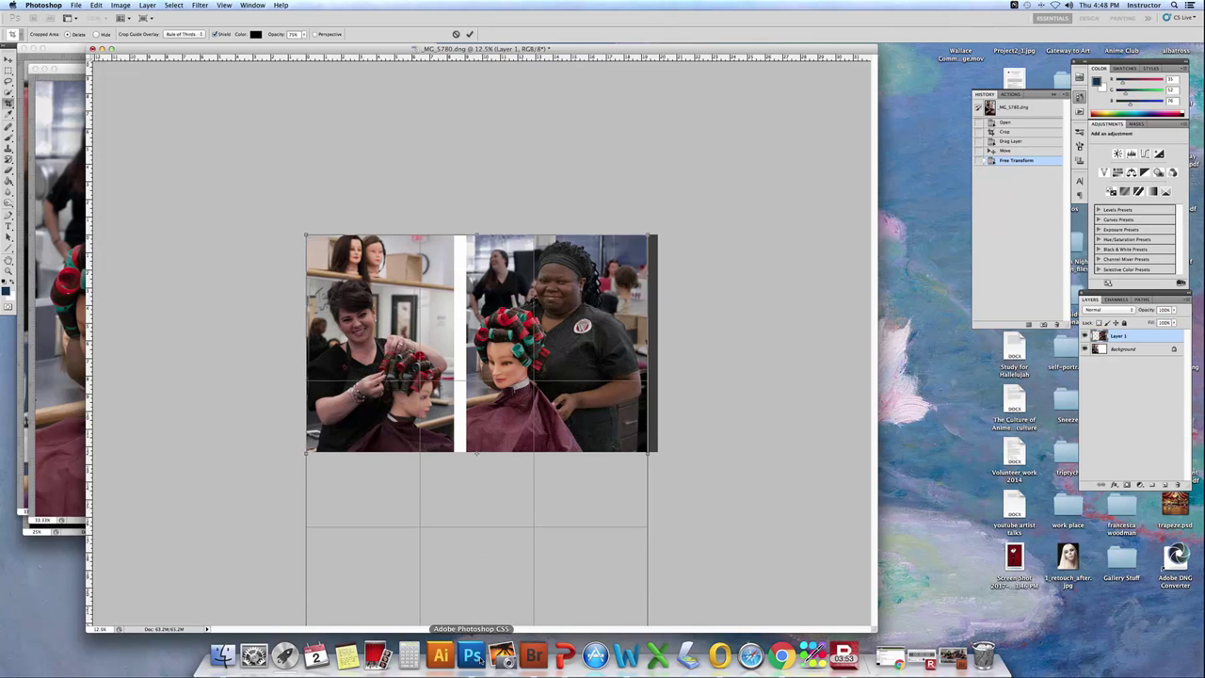
{"action": "key", "text": "Return"}
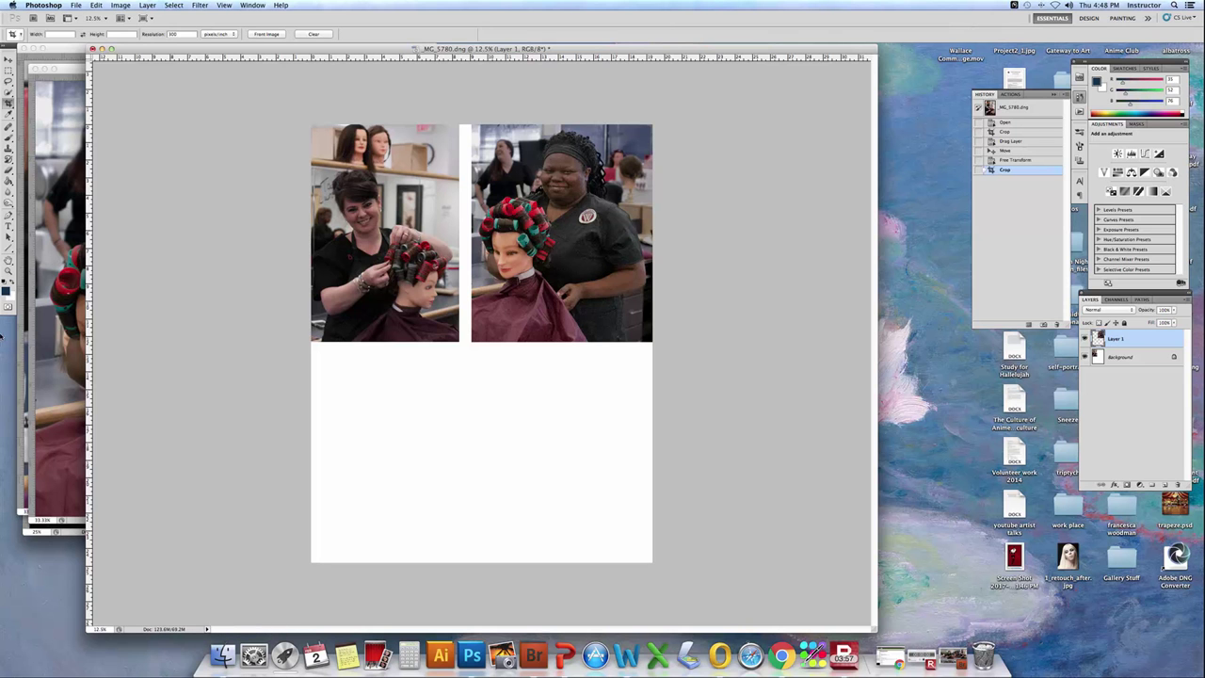
- Move the collage window aside and minimize the _MG_5778.dng window
{"action": "left_click_drag", "start_coordinate": [185, 48], "coordinate": [401, 71]}
{"action": "left_click", "coordinate": [30, 68]}
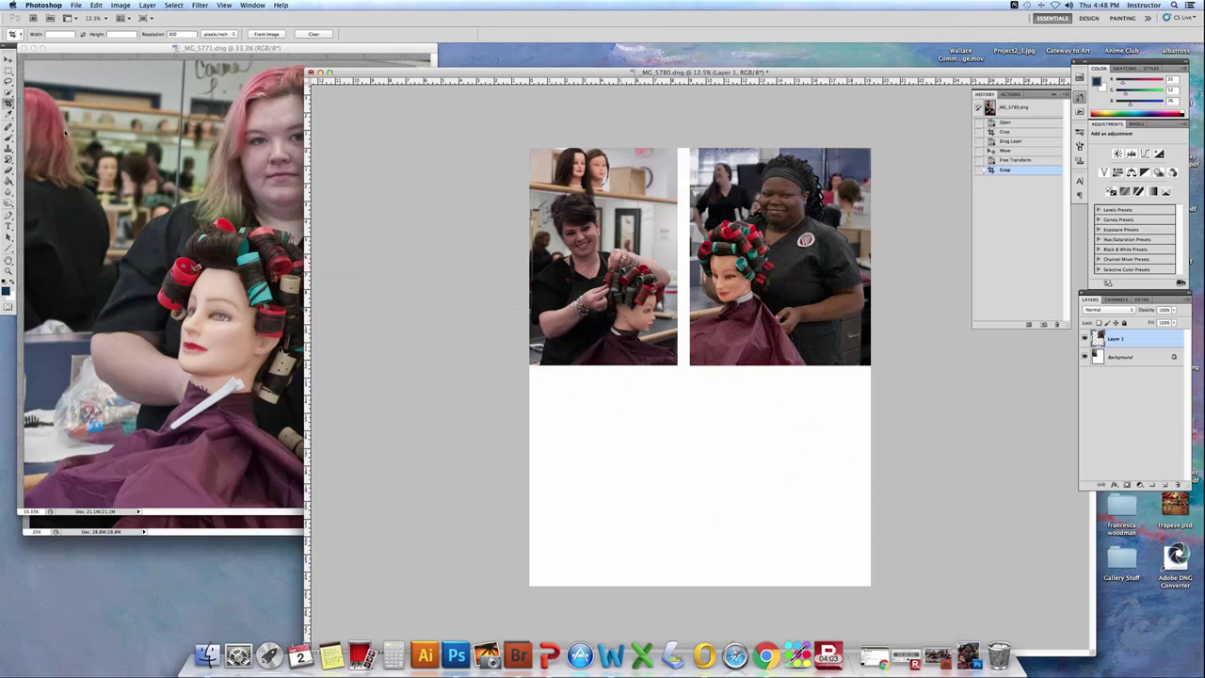
{"action": "left_click", "coordinate": [90, 148]}
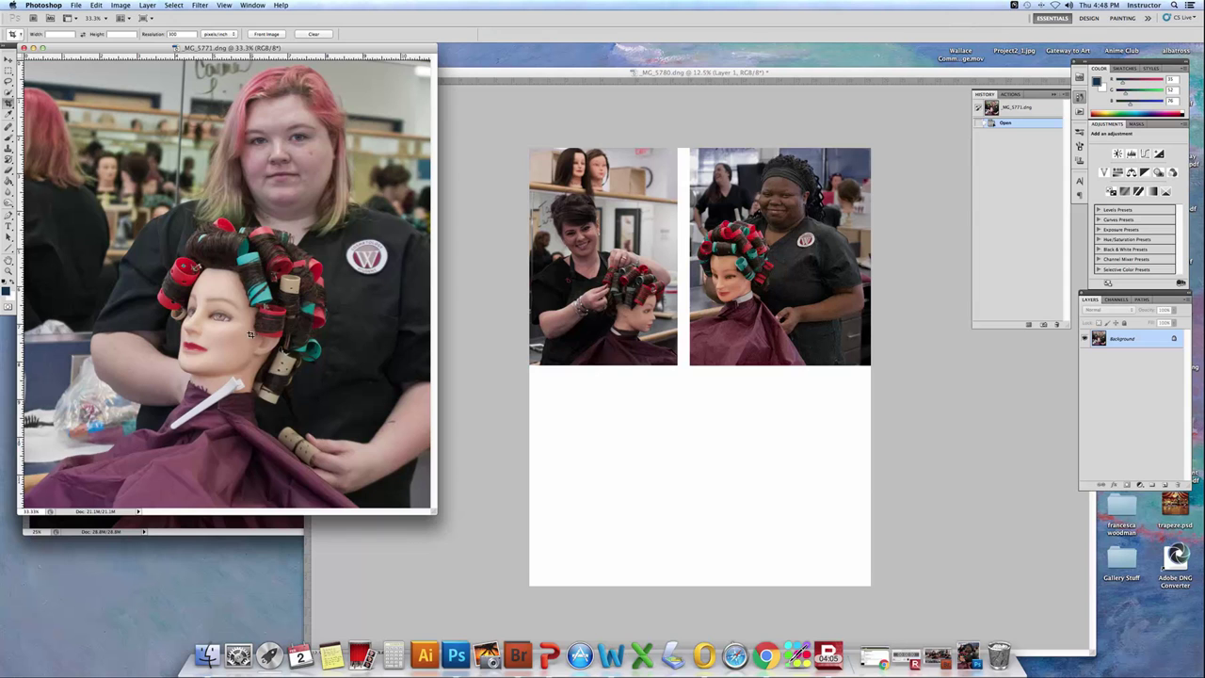
{"action": "left_click_drag", "start_coordinate": [283, 335], "coordinate": [374, 358]}
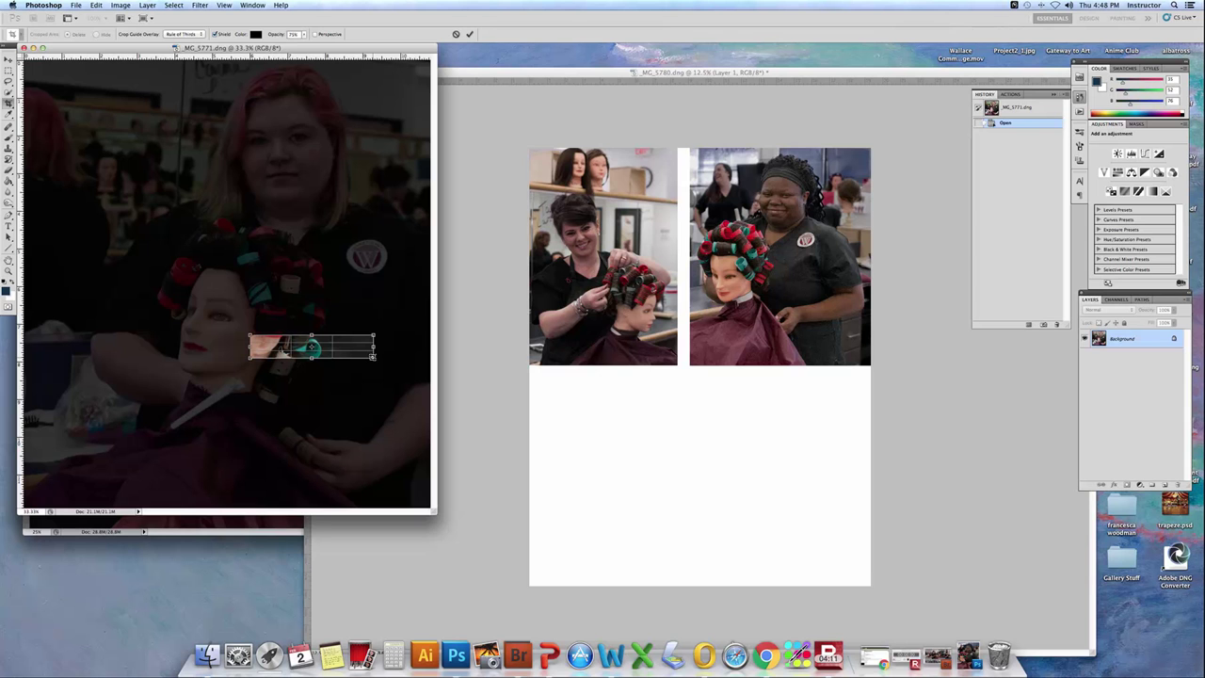
{"action": "key", "text": "Return"}
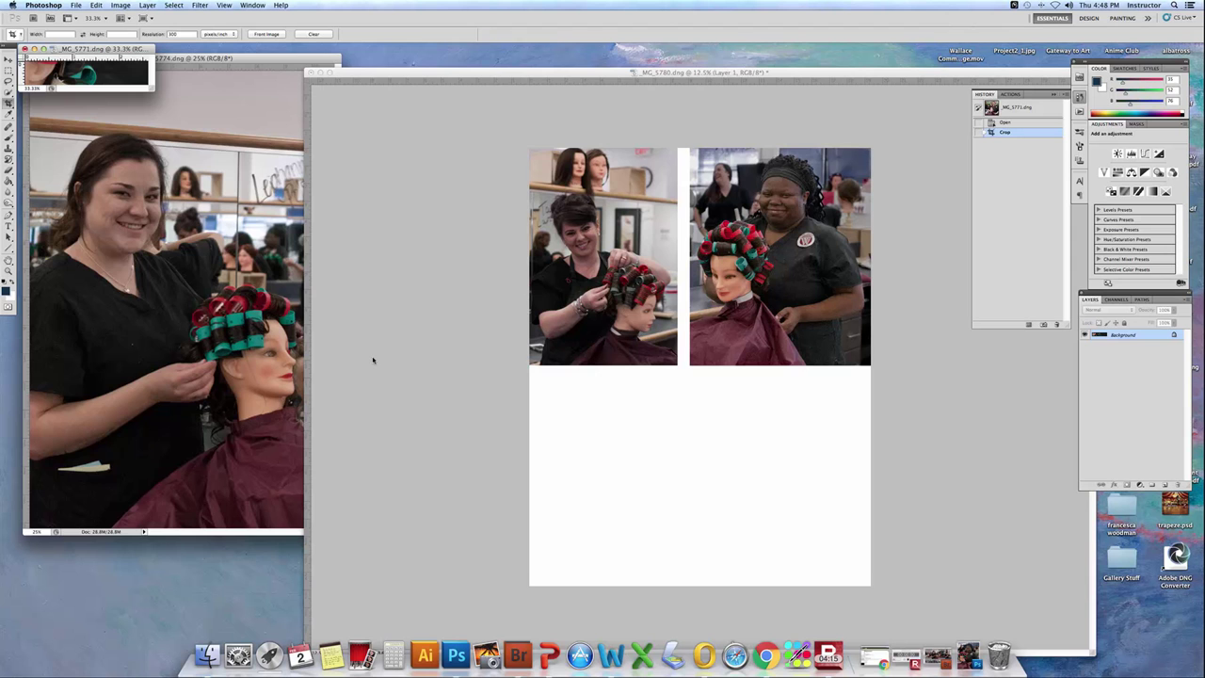
{"action": "key", "text": "super+z"}
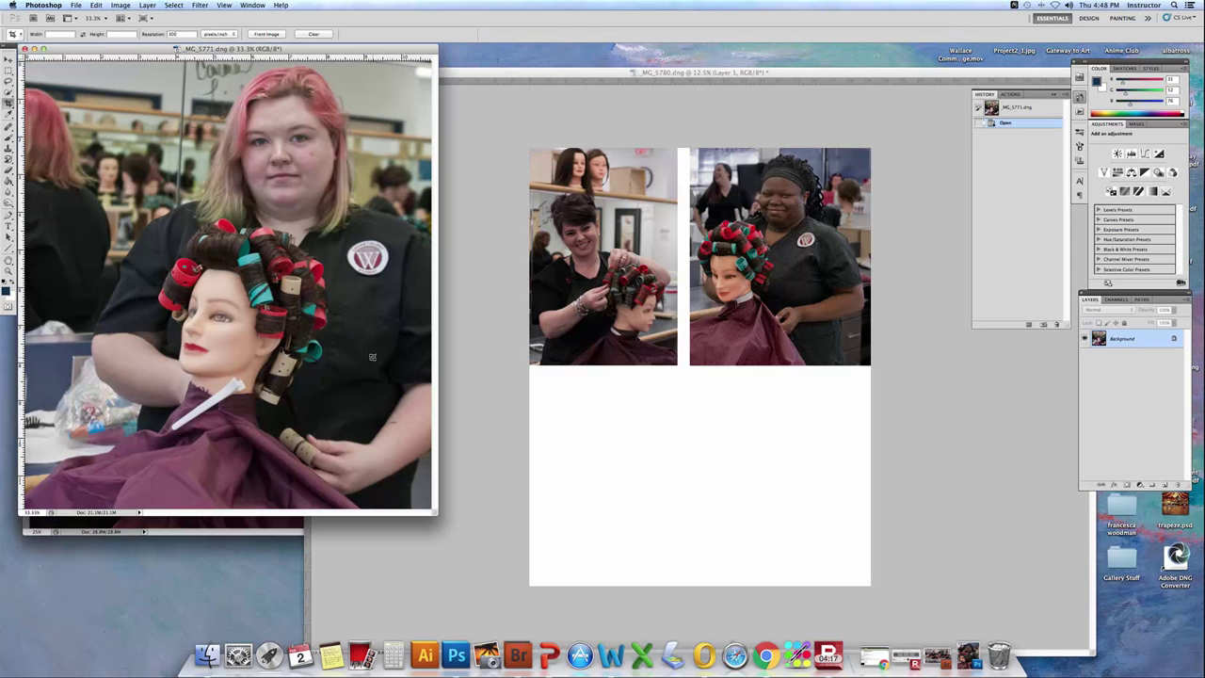
- Add the _MG_5771.dng photo to the collage and place it beneath the first portrait
{"action": "left_click", "coordinate": [10, 61]}
{"action": "left_click_drag", "start_coordinate": [505, 321], "coordinate": [718, 478]}
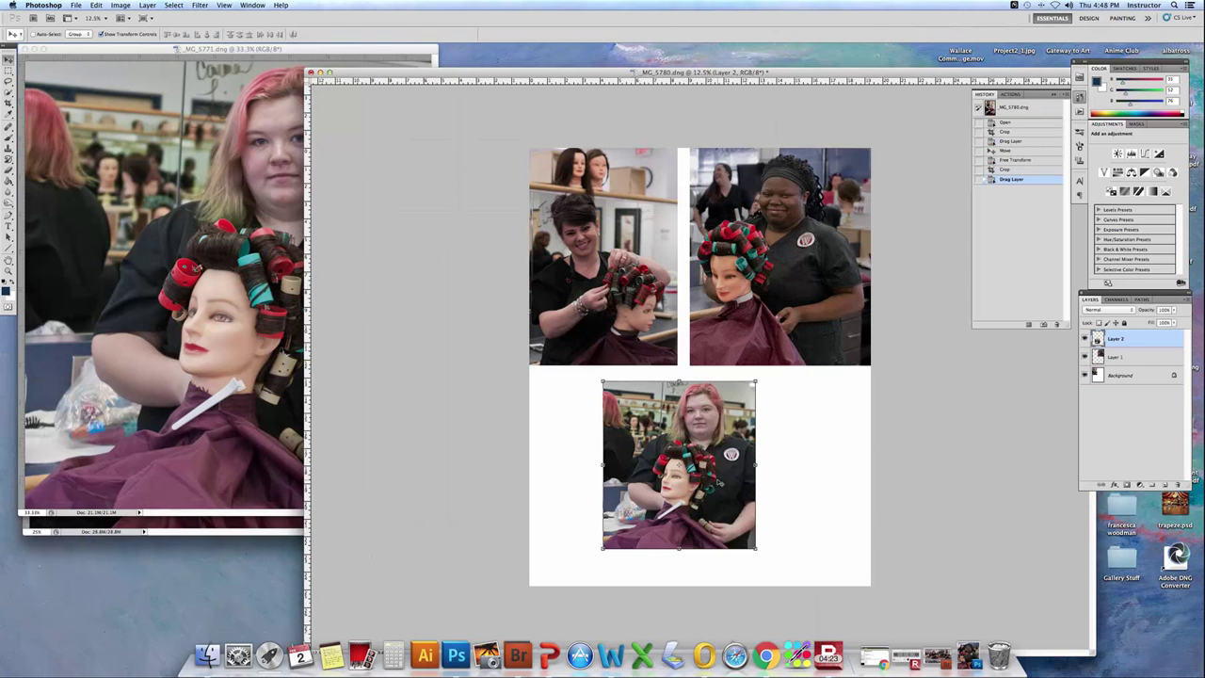
{"action": "left_click_drag", "start_coordinate": [729, 419], "coordinate": [656, 411]}
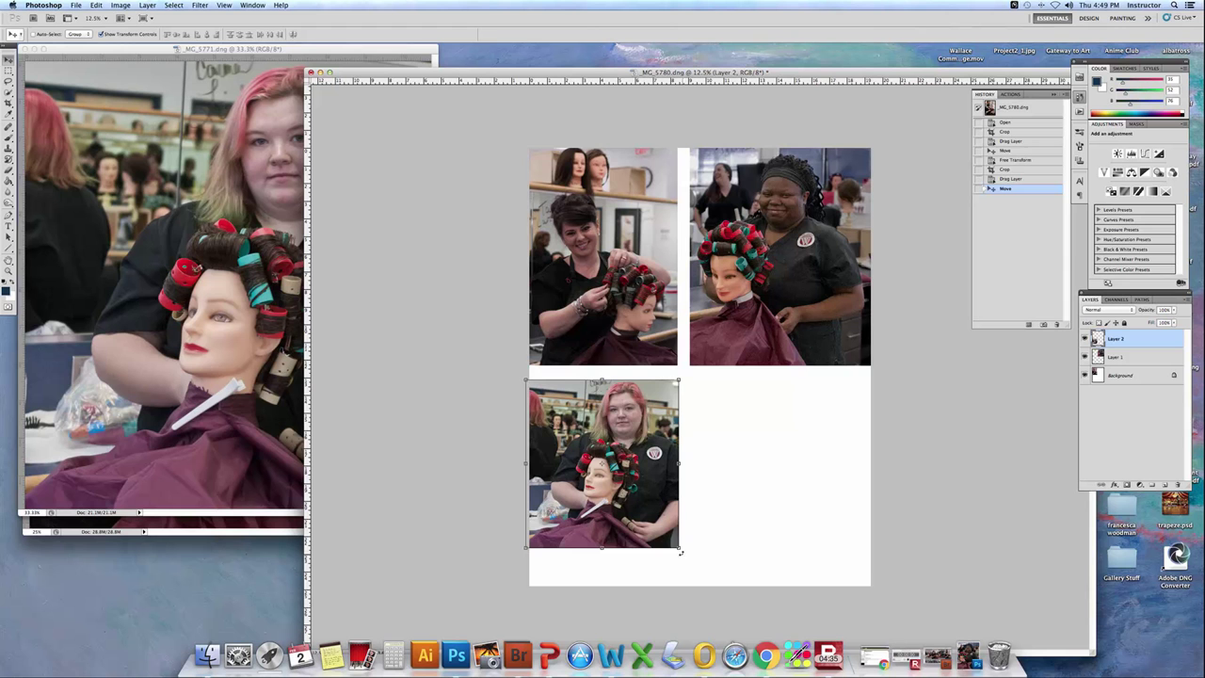
- Scale the added photo proportionally to about 123% and move it beneath the second portrait, aligned with that portrait's left edge
{"action": "left_click_drag", "start_coordinate": [680, 551], "coordinate": [702, 595]}
{"action": "left_click_drag", "start_coordinate": [700, 511], "coordinate": [854, 505]}
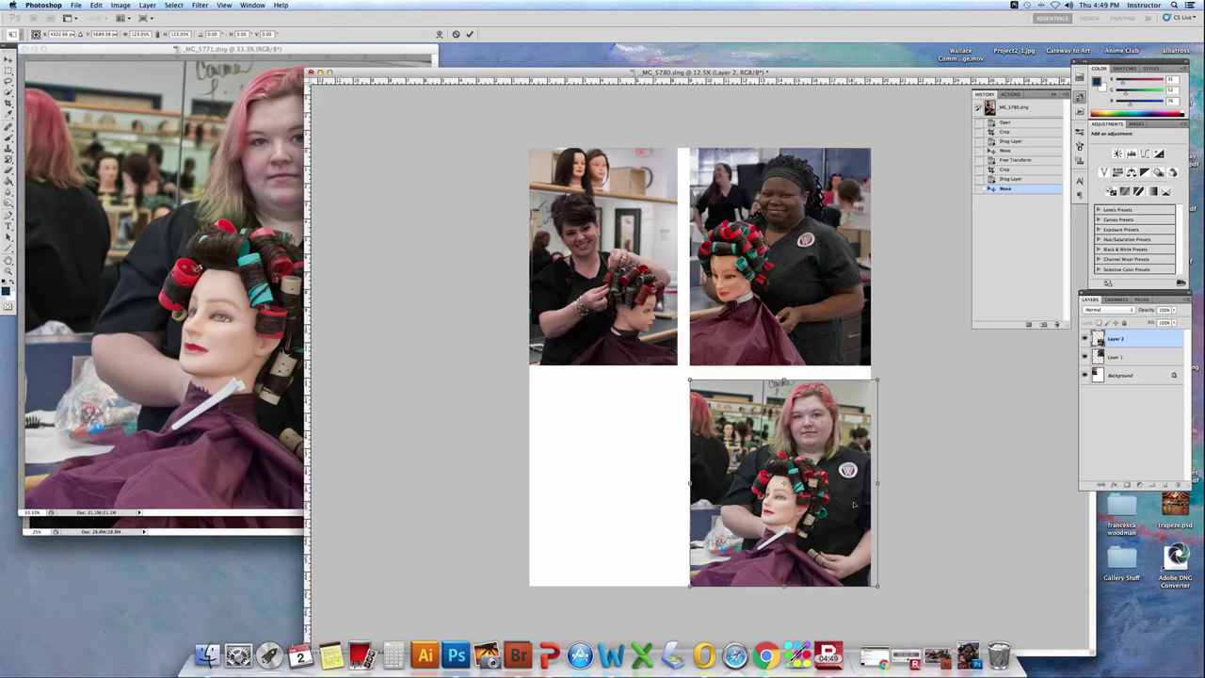
{"action": "key", "text": "Return"}
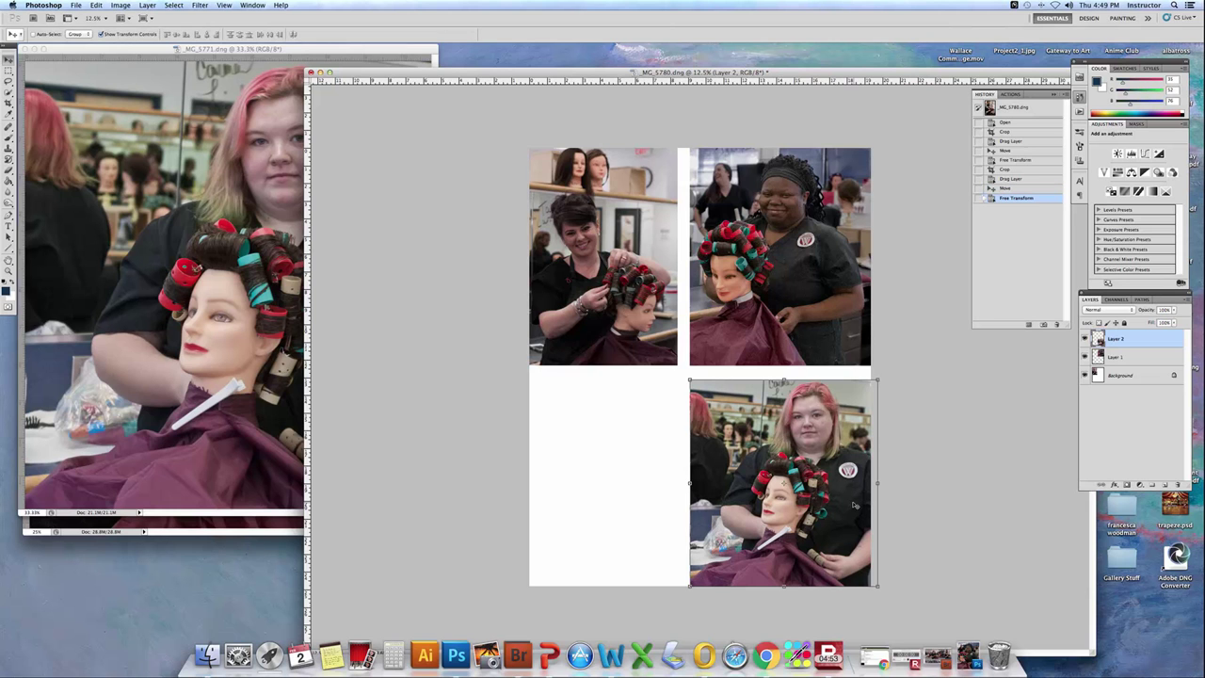
- Minimize the _MG_5771.dng window and add the _MG_5774.dng photo to the empty lower-left area of the collage
{"action": "left_click", "coordinate": [72, 52]}
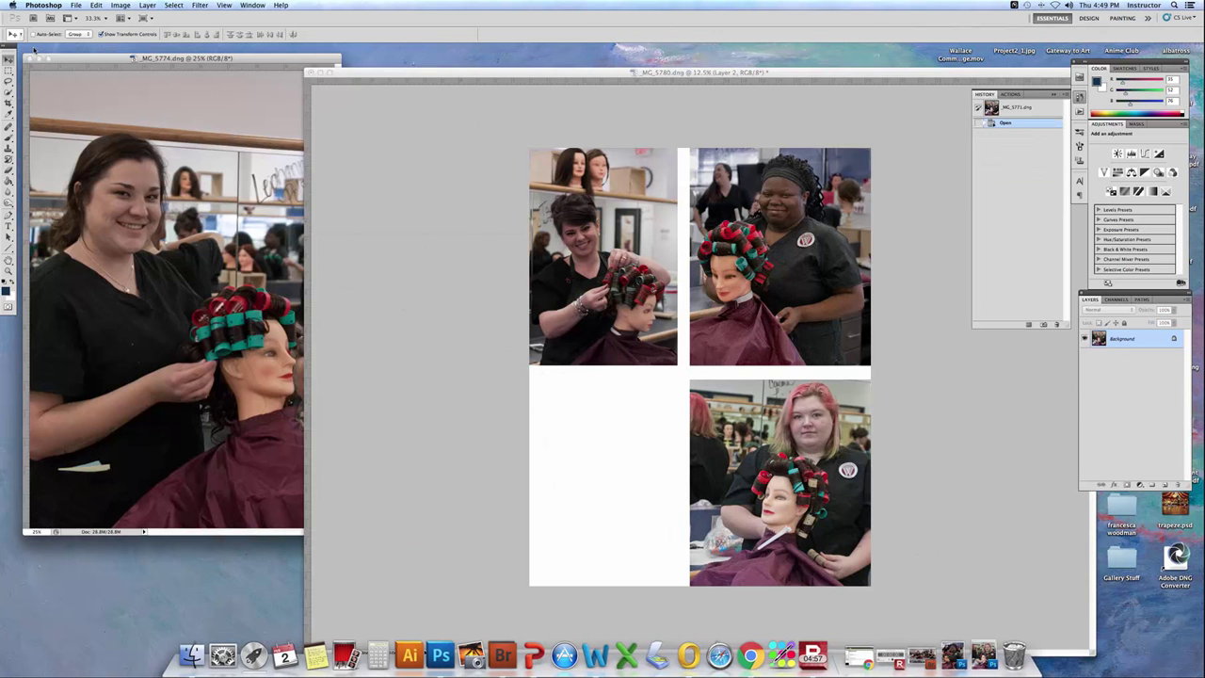
{"action": "left_click", "coordinate": [73, 58]}
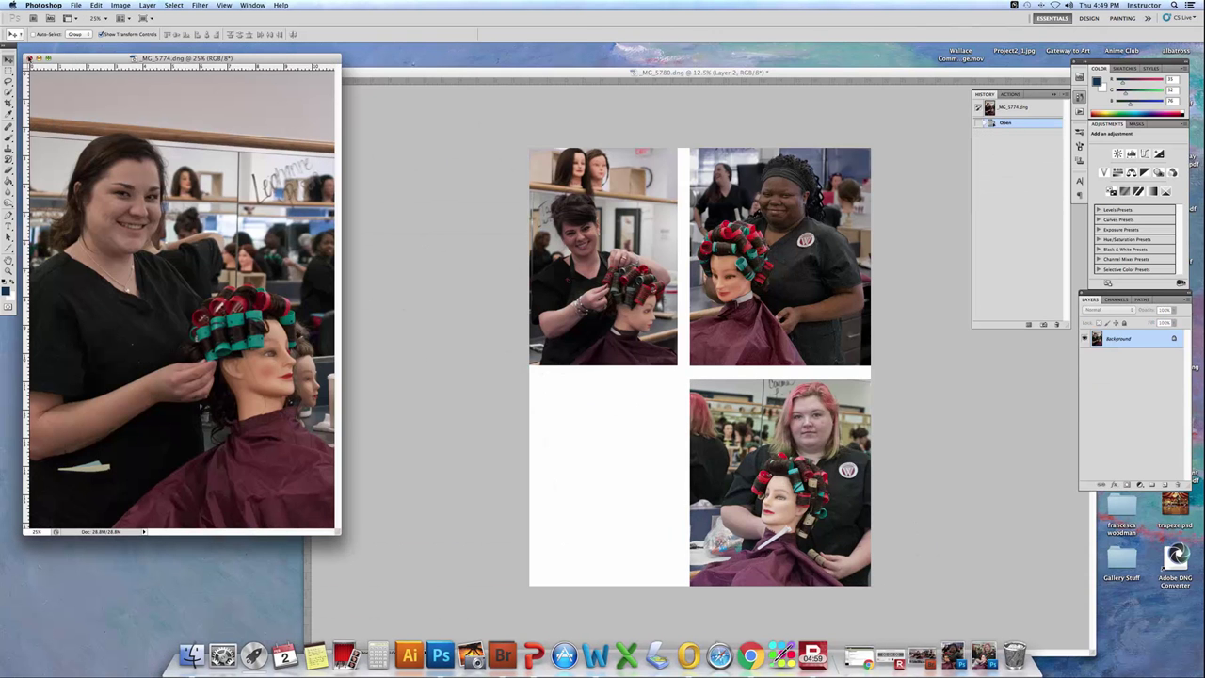
{"action": "left_click_drag", "start_coordinate": [282, 468], "coordinate": [651, 558]}
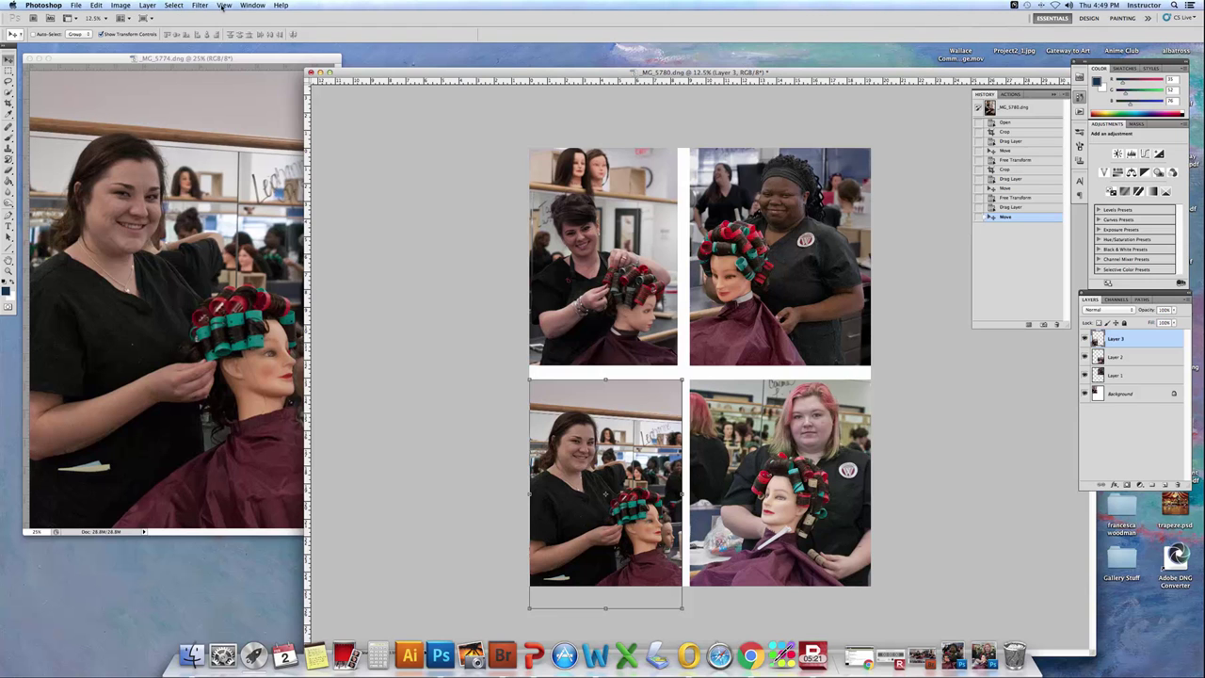
- Hide the rulers in the collage window and show them again
{"action": "left_click", "coordinate": [224, 6]}
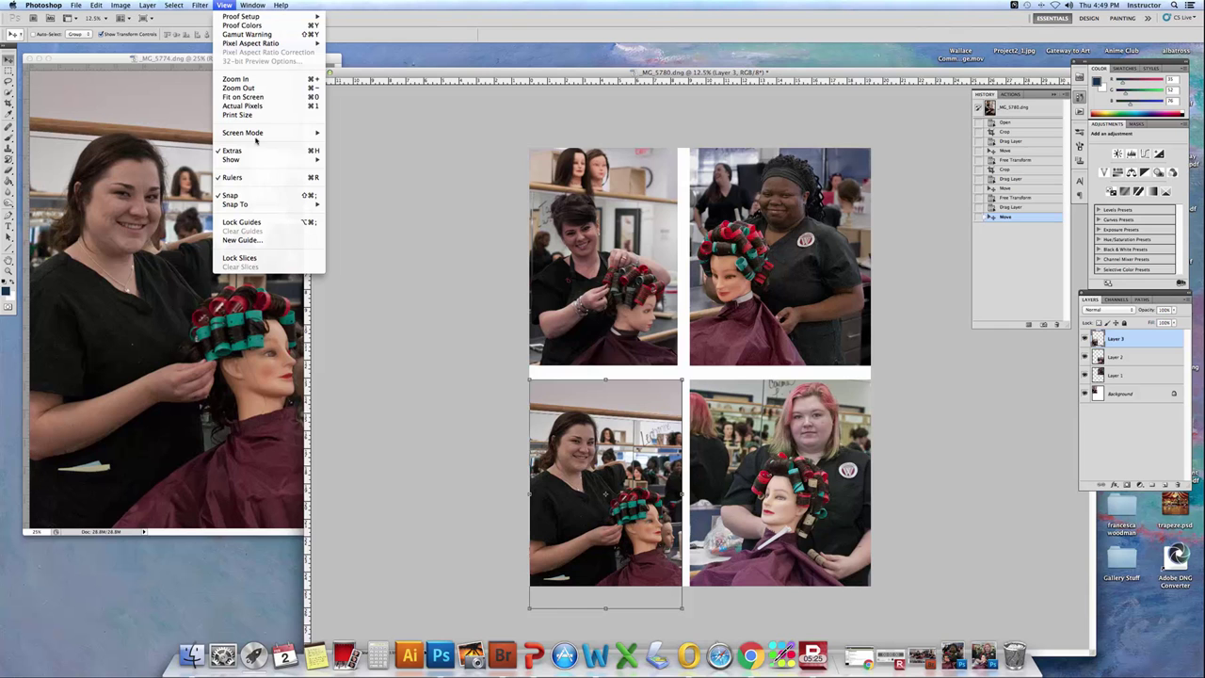
{"action": "left_click", "coordinate": [232, 178]}
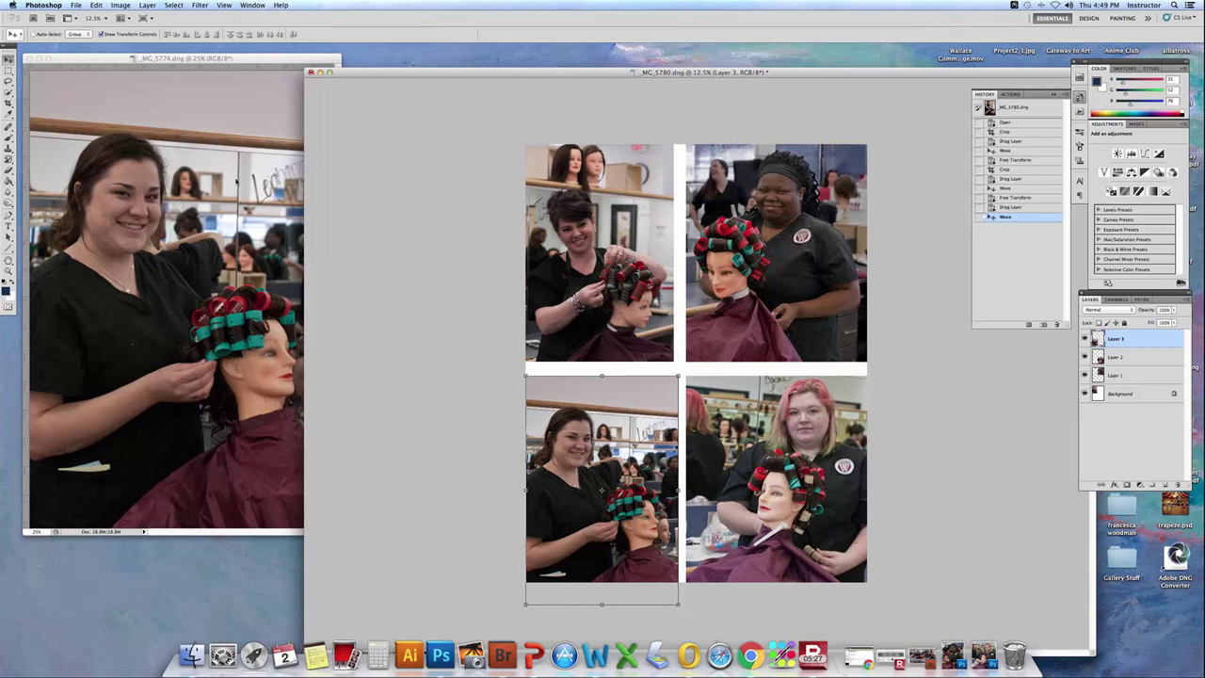
{"action": "left_click", "coordinate": [201, 7]}
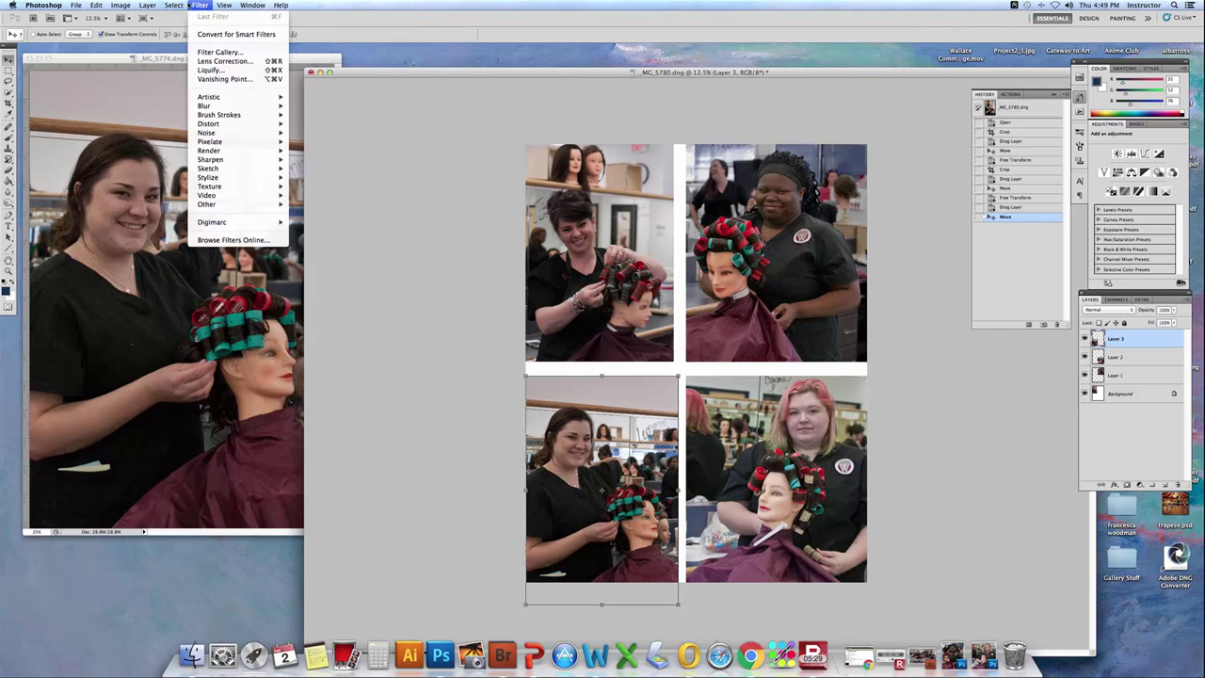
{"action": "mouse_move", "coordinate": [224, 6]}
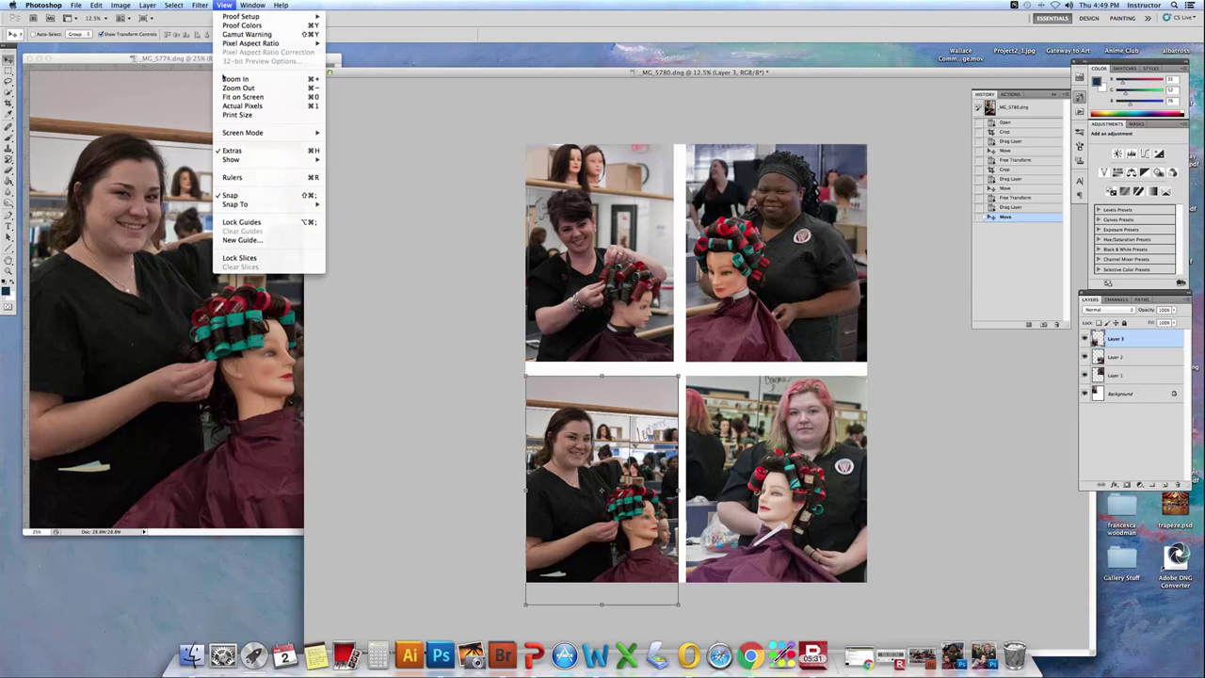
{"action": "left_click", "coordinate": [232, 176]}
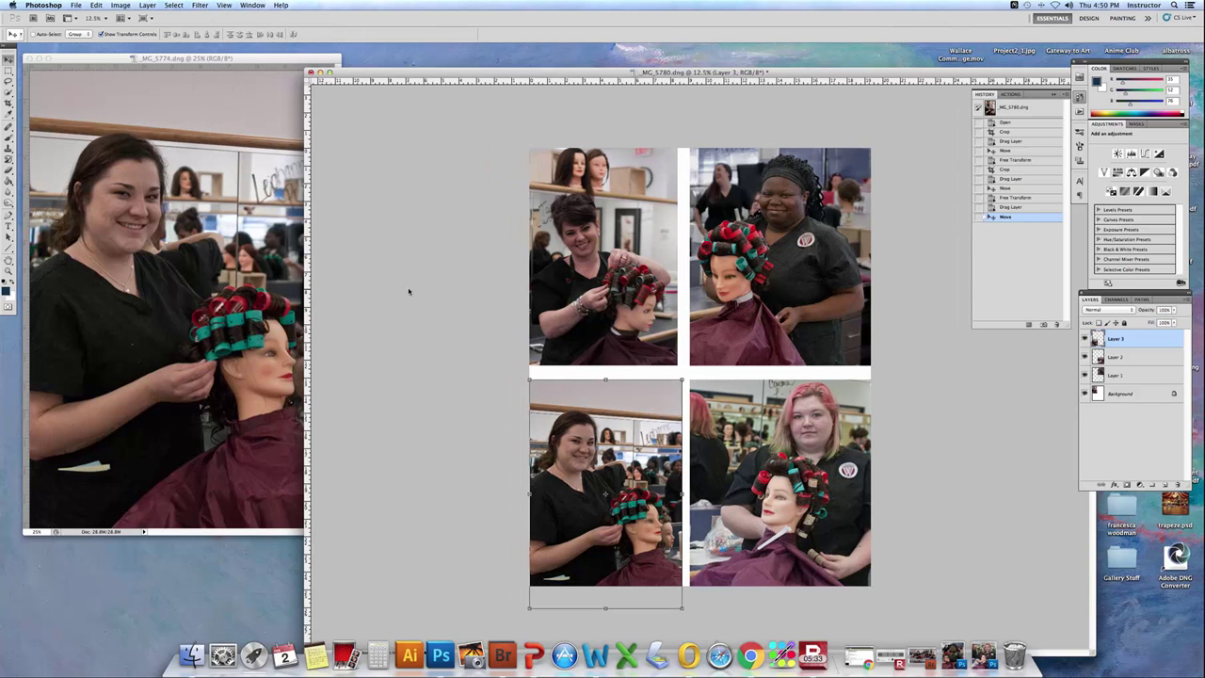
- Place vertical guides along both edges of the white gap and nudge the lower-left photo left to the gap's left guide
{"action": "left_click_drag", "start_coordinate": [308, 346], "coordinate": [690, 345]}
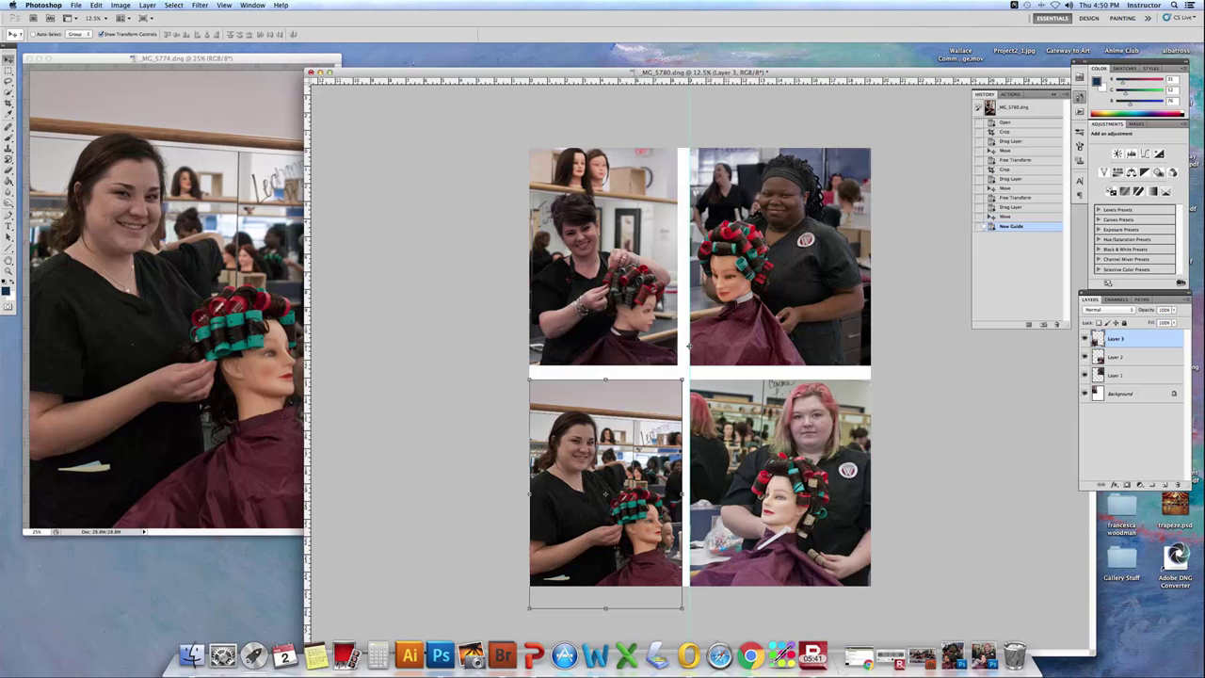
{"action": "left_click_drag", "start_coordinate": [307, 336], "coordinate": [677, 336]}
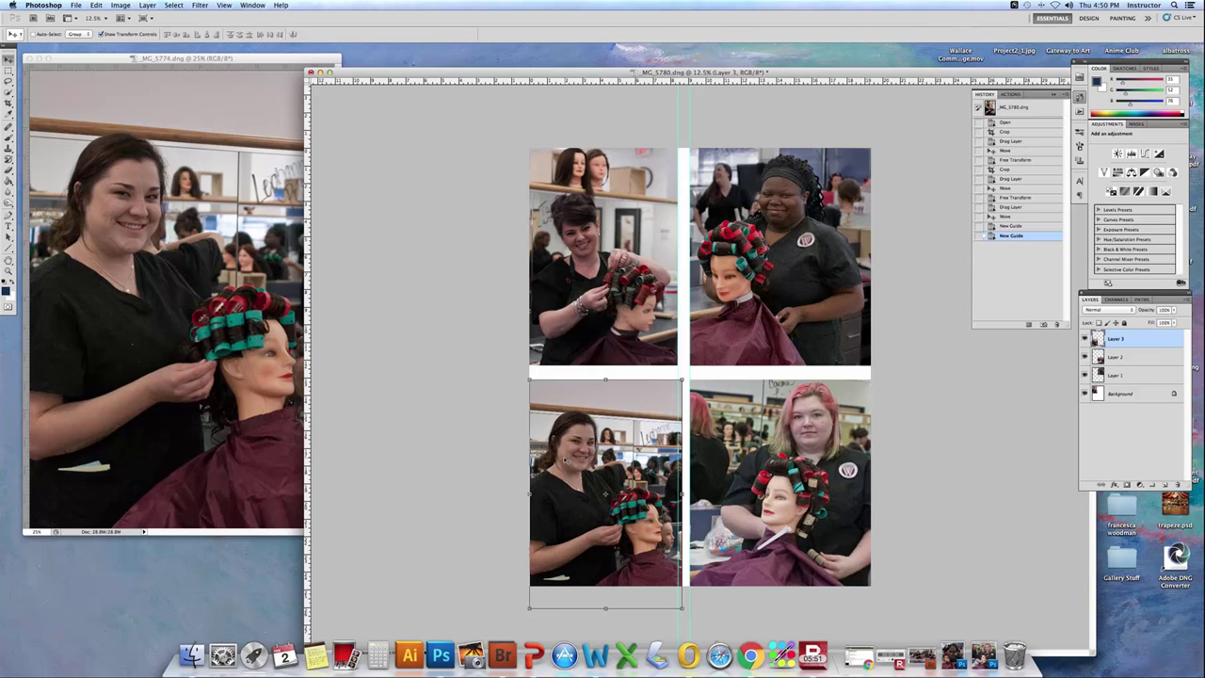
{"action": "key", "text": "shift+Left"}
{"action": "key", "text": "shift+Left"}
{"action": "key", "text": "shift+Left"}
{"action": "key", "text": "shift+Left"}
{"action": "key", "text": "Left"}
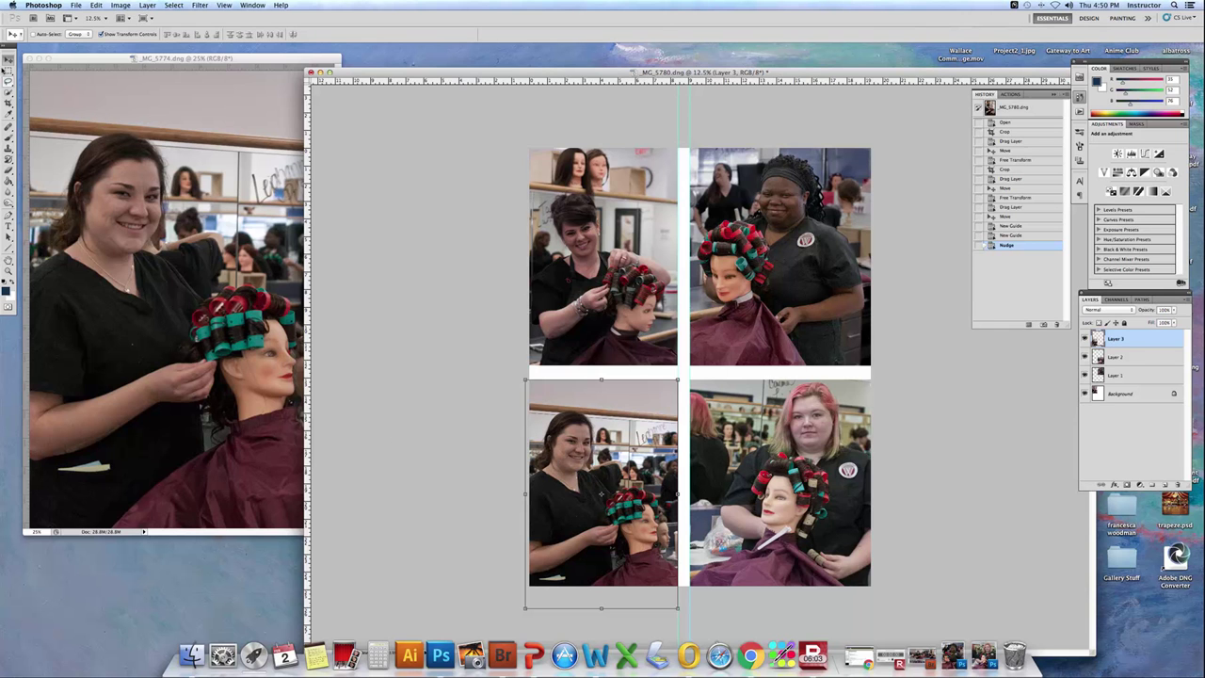
- Crop a narrow strip off the right side of the whole collage and flatten the image
{"action": "left_click", "coordinate": [8, 102]}
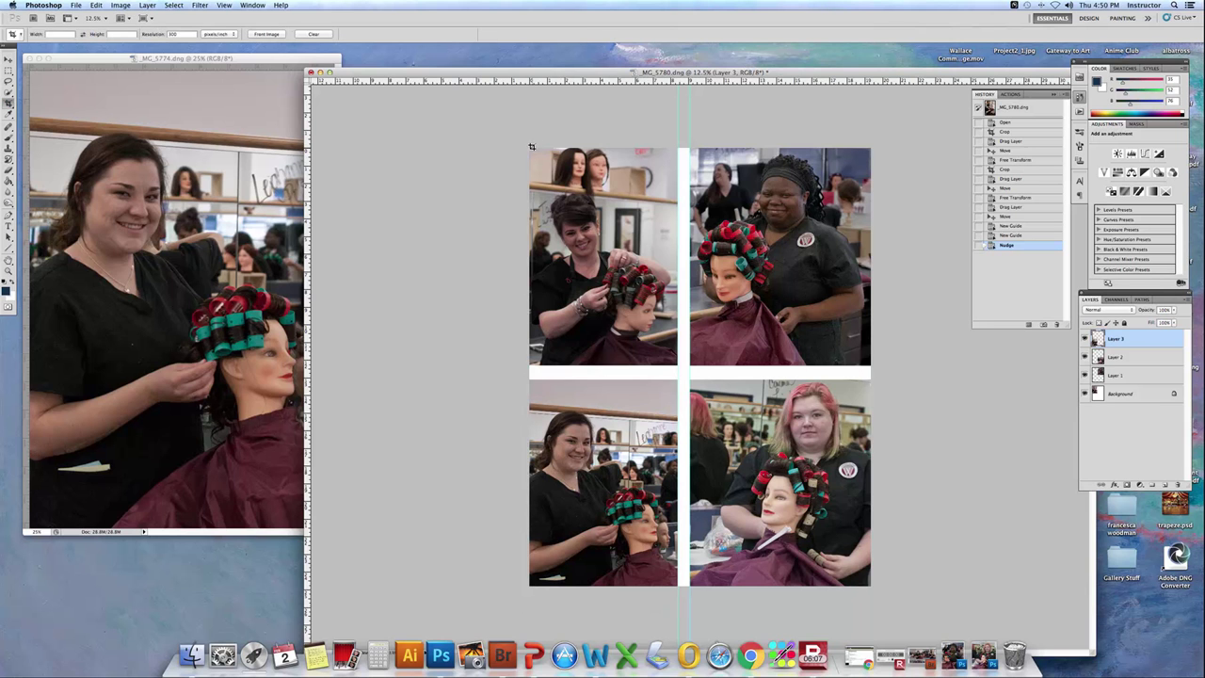
{"action": "left_click_drag", "start_coordinate": [530, 144], "coordinate": [845, 588]}
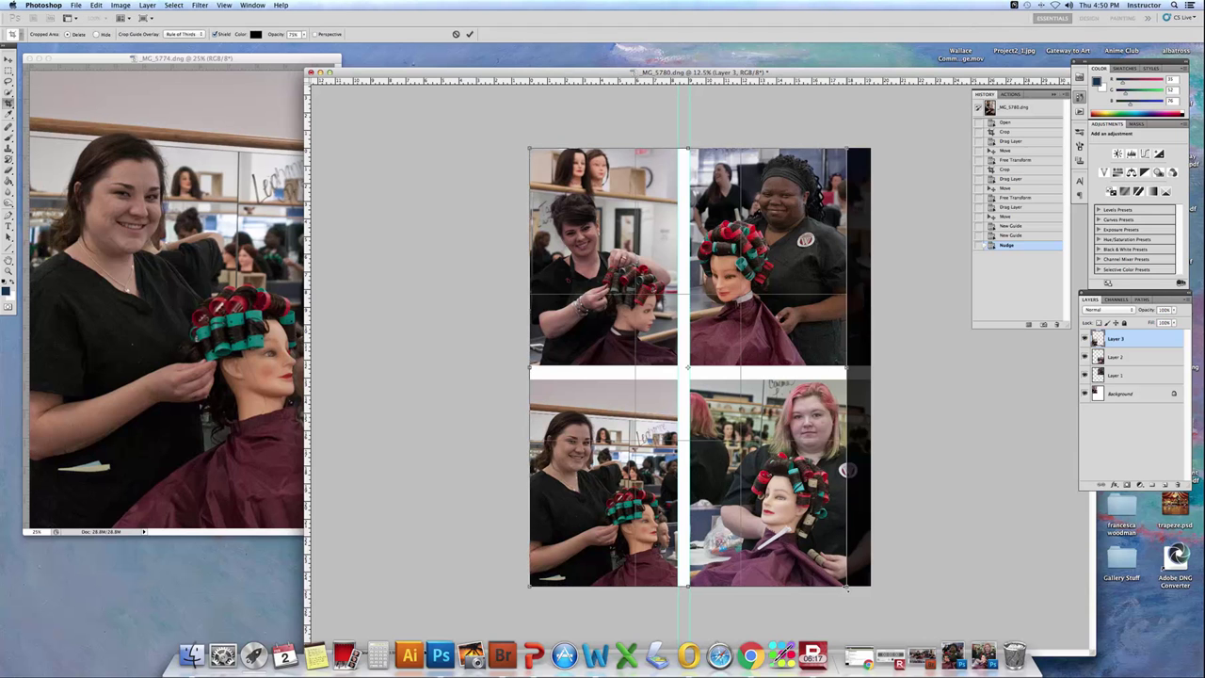
{"action": "key", "text": "Return"}
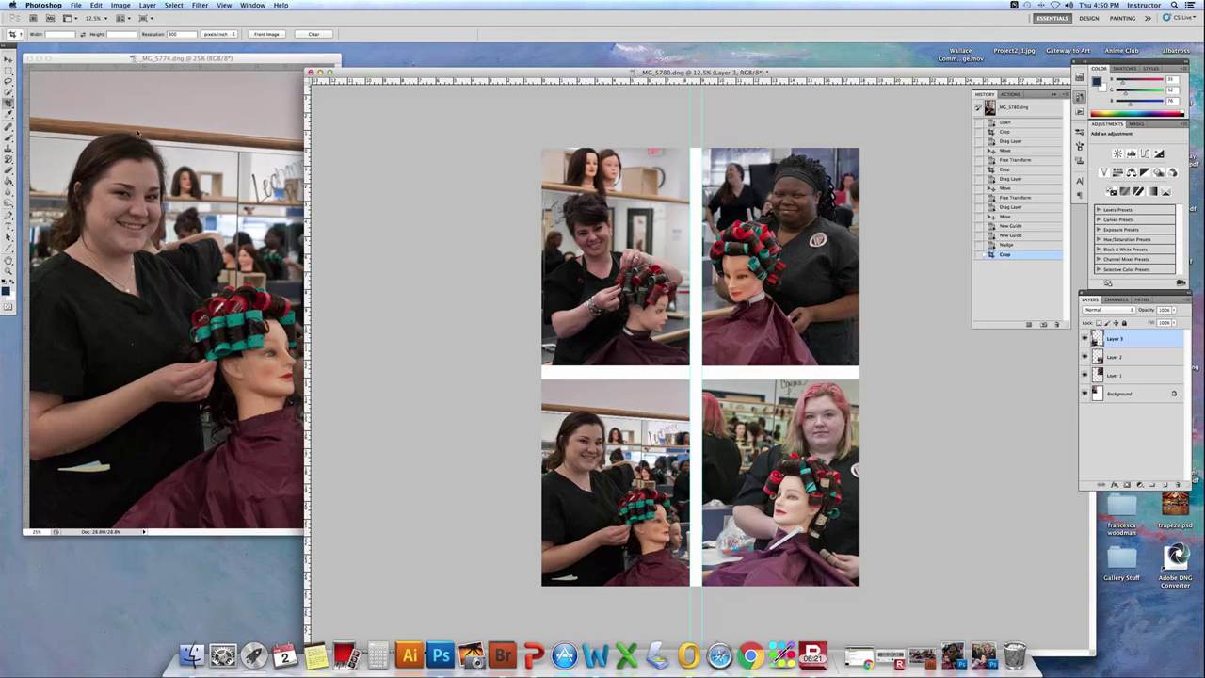
{"action": "left_click", "coordinate": [149, 4]}
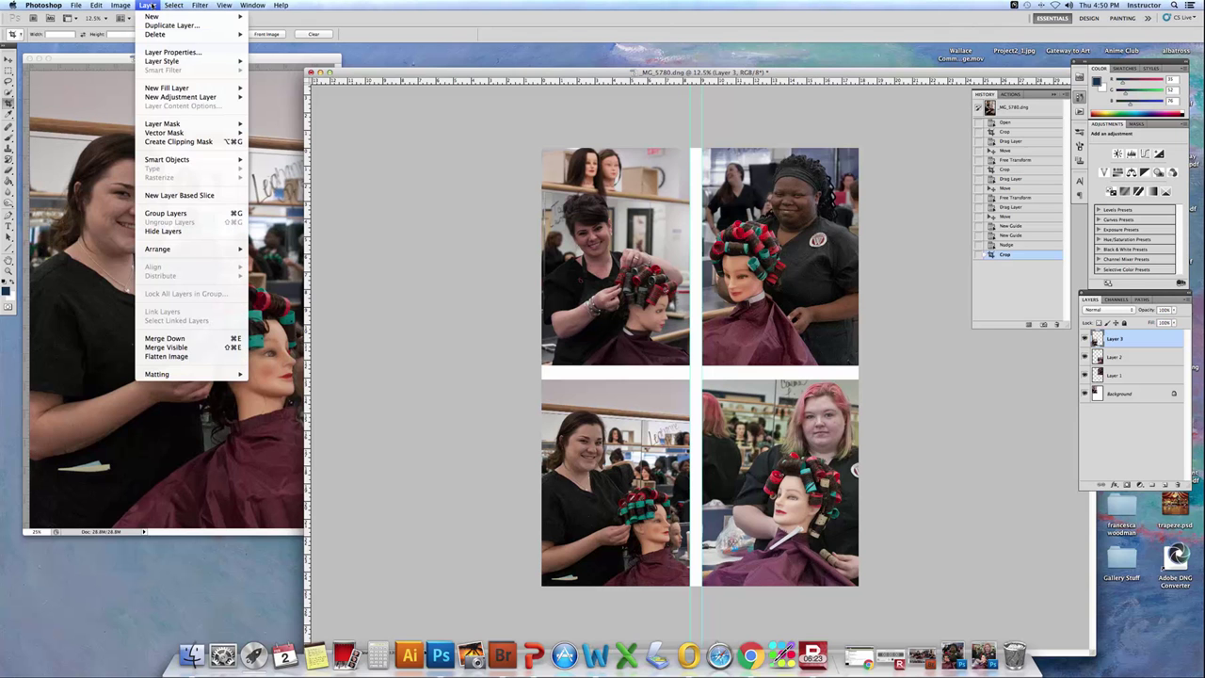
{"action": "left_click", "coordinate": [184, 357]}
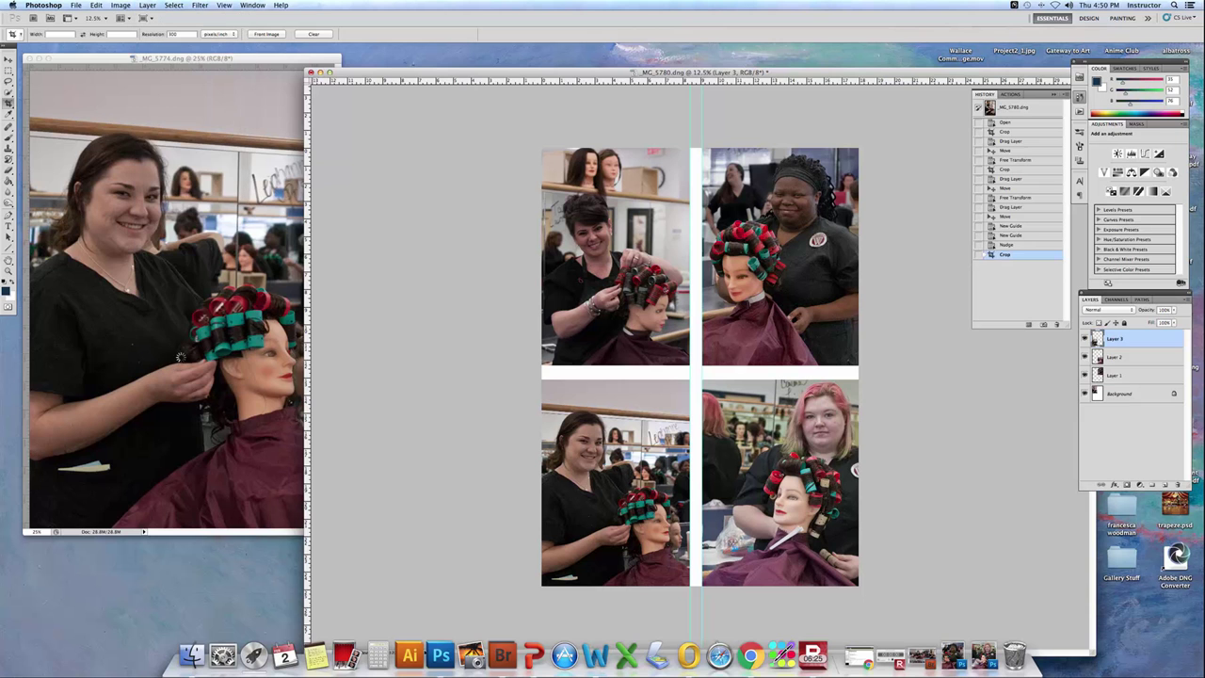
- Apply Smart Sharpen with a 1.0 px radius and a slightly reduced amount, previewing the mannequin's face and hair rollers at 100%
{"action": "left_click", "coordinate": [200, 6]}
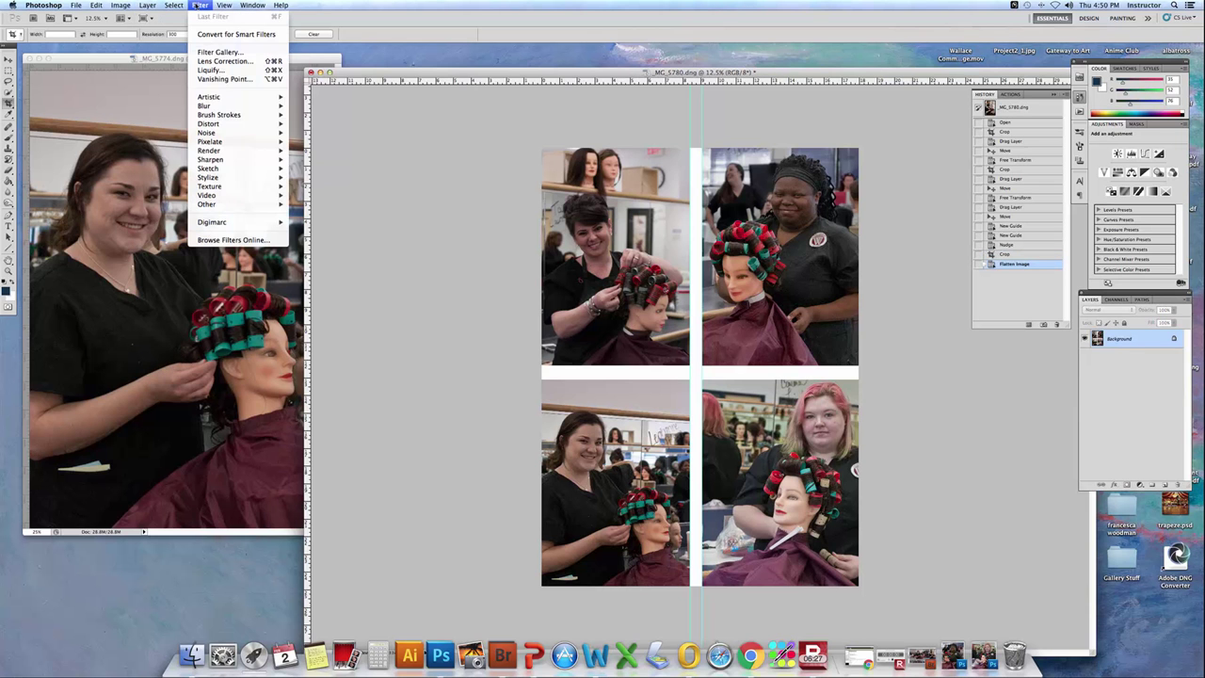
{"action": "mouse_move", "coordinate": [231, 161]}
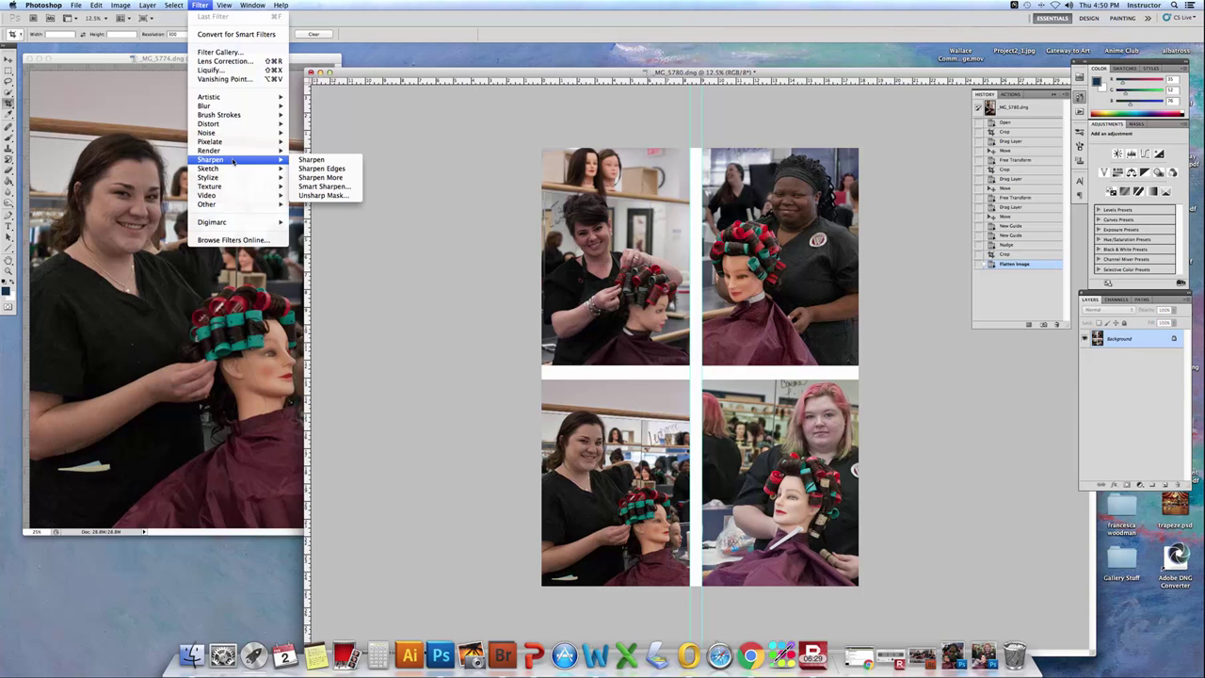
{"action": "left_click", "coordinate": [322, 187]}
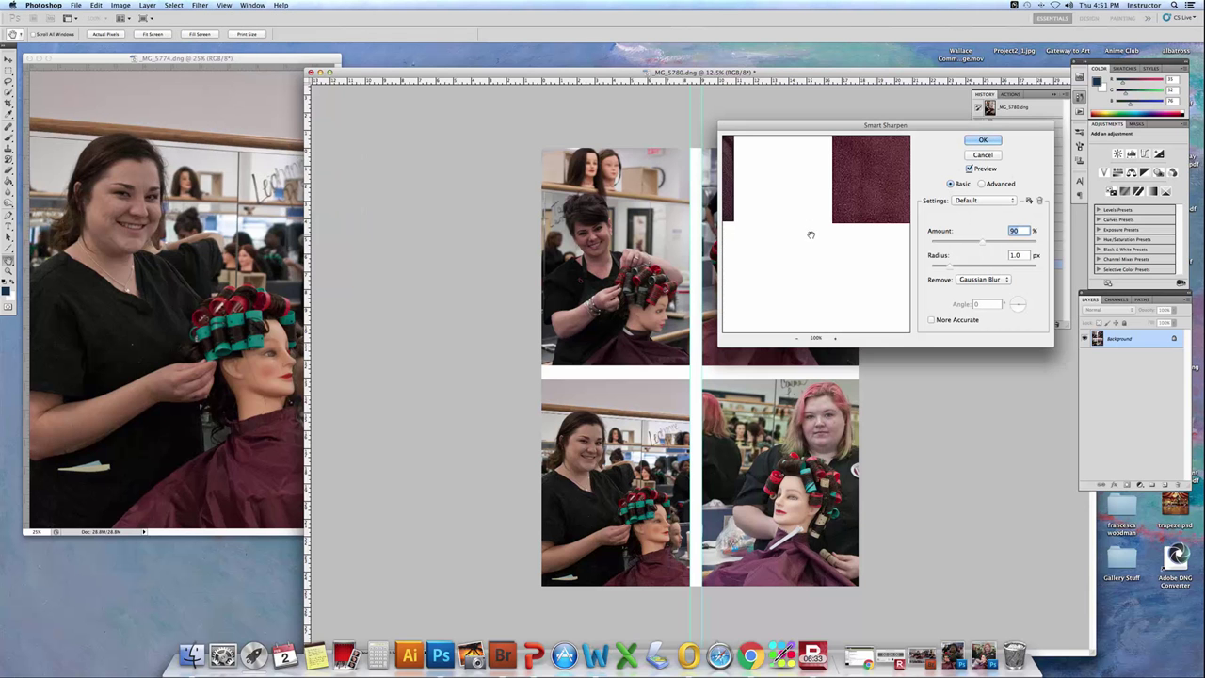
{"action": "left_click_drag", "start_coordinate": [849, 203], "coordinate": [772, 322]}
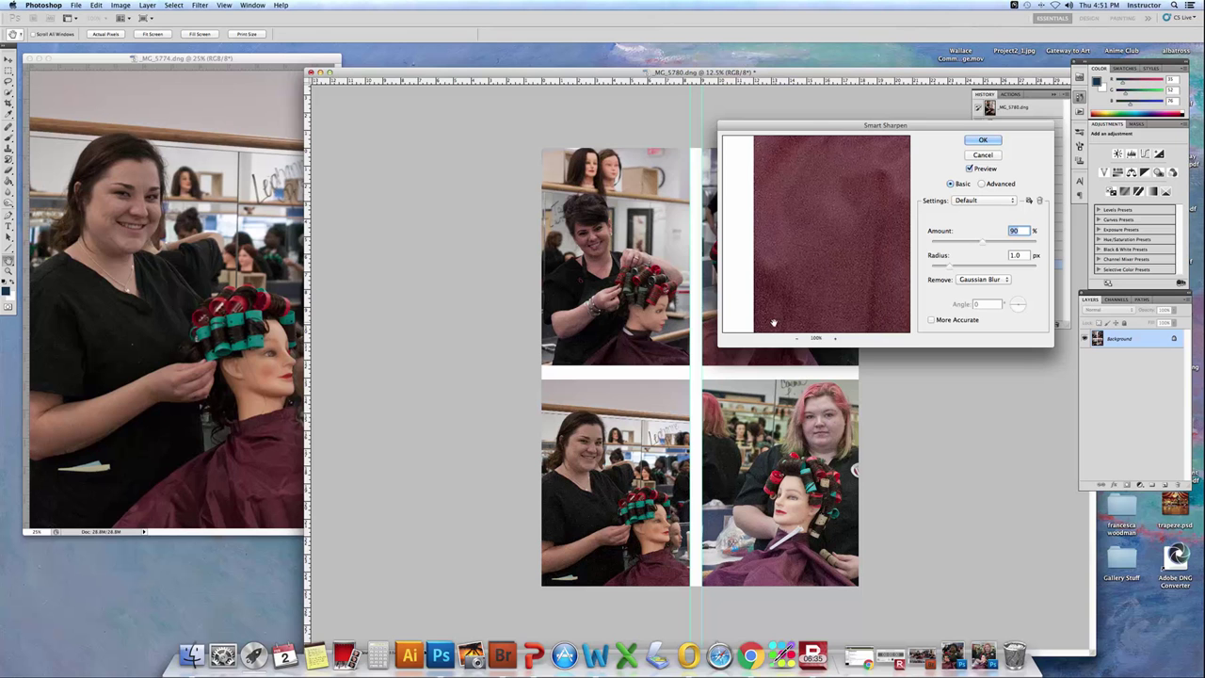
{"action": "left_click_drag", "start_coordinate": [888, 182], "coordinate": [864, 243]}
{"action": "left_click_drag", "start_coordinate": [877, 178], "coordinate": [786, 326]}
{"action": "left_click_drag", "start_coordinate": [819, 173], "coordinate": [786, 328]}
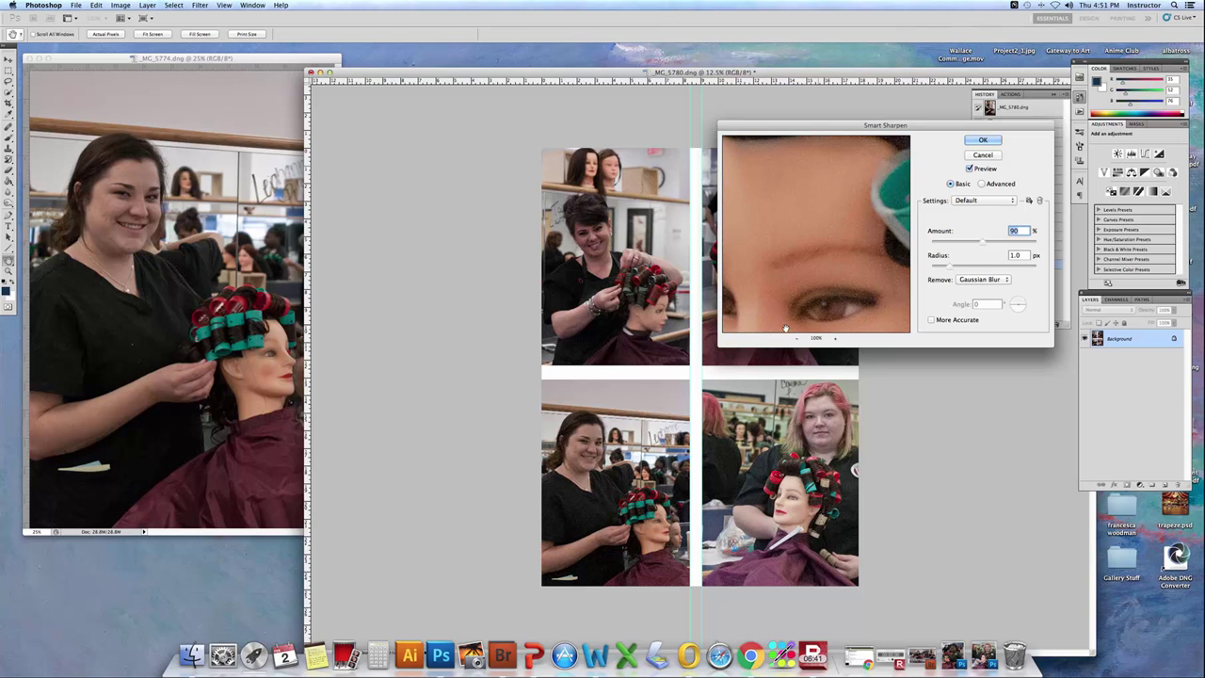
{"action": "left_click_drag", "start_coordinate": [819, 169], "coordinate": [771, 295]}
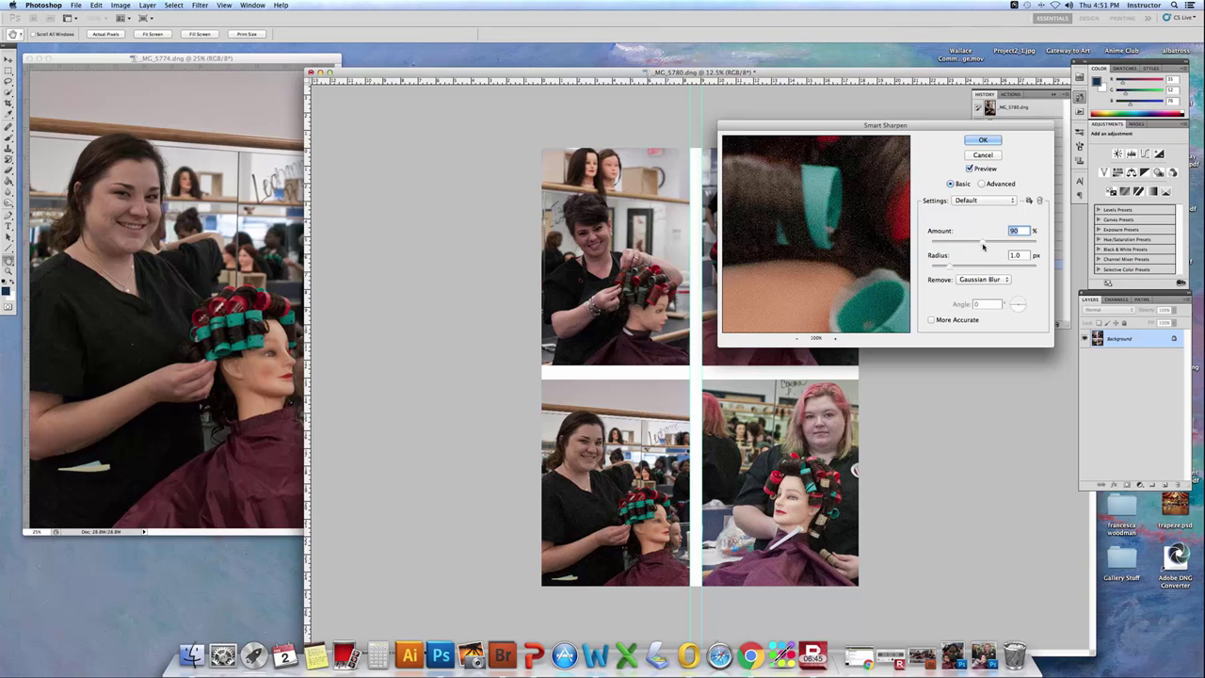
{"action": "left_click_drag", "start_coordinate": [983, 245], "coordinate": [975, 244]}
{"action": "left_click", "coordinate": [977, 140]}
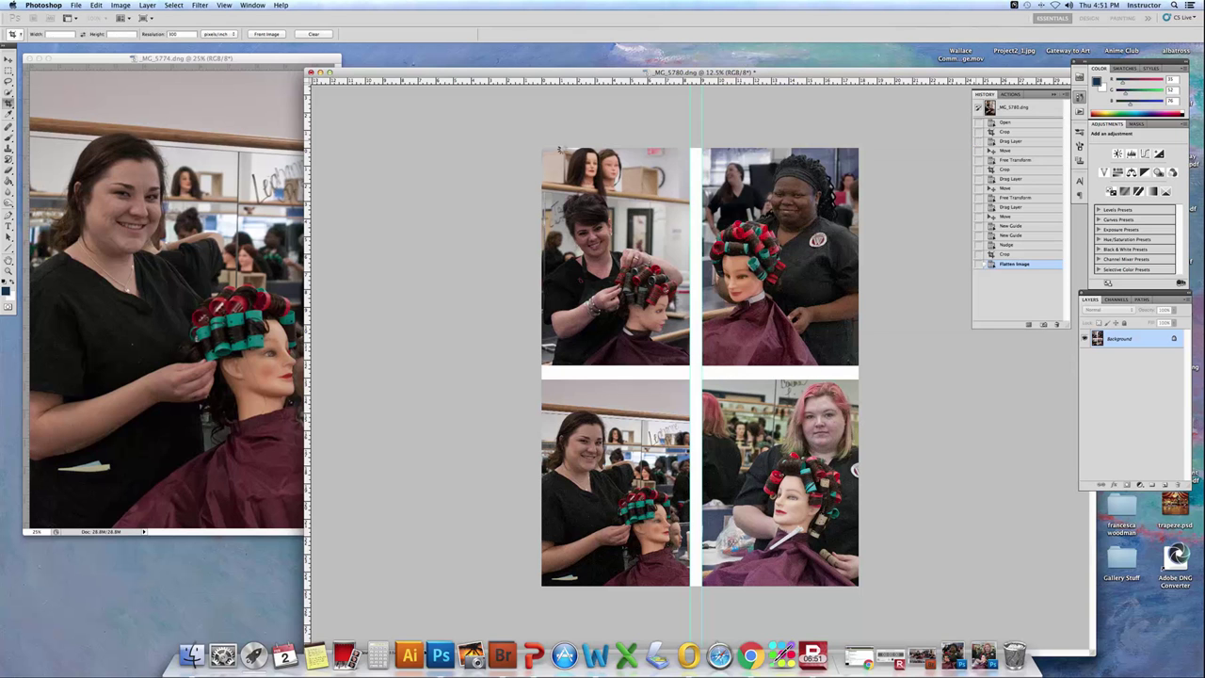
- Save the collage as the JPEG file 4samoe in the work place folder, with the quality at the largest file size
{"action": "left_click", "coordinate": [77, 6]}
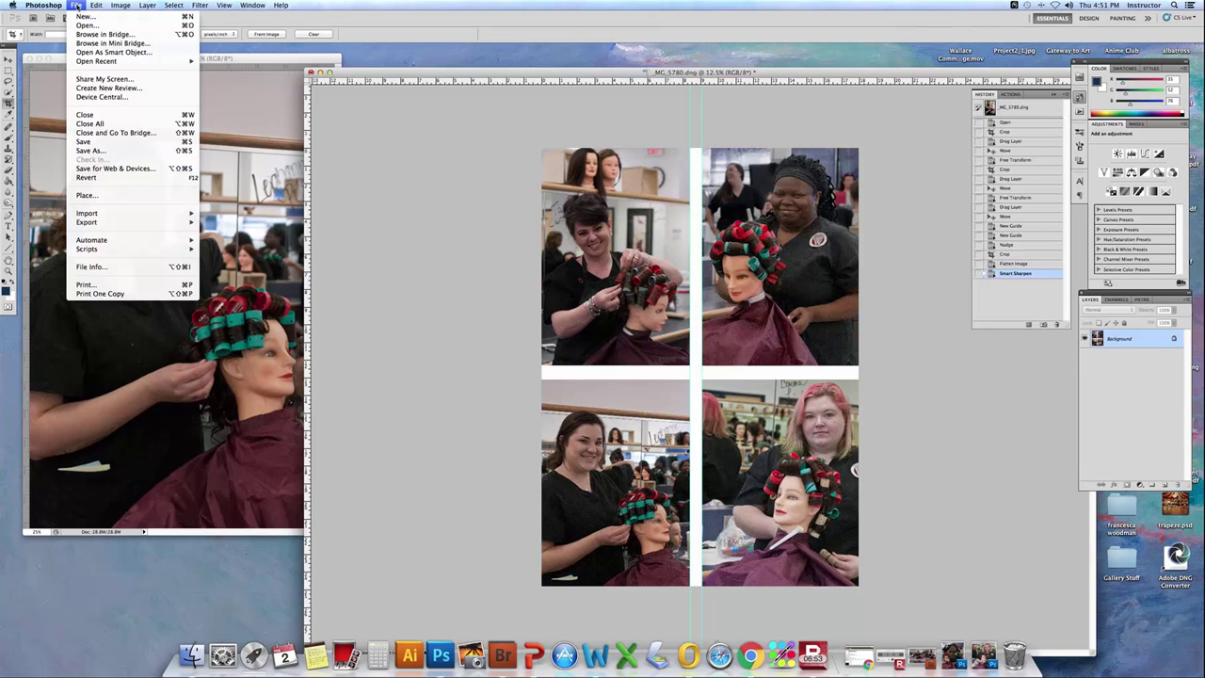
{"action": "left_click", "coordinate": [78, 152]}
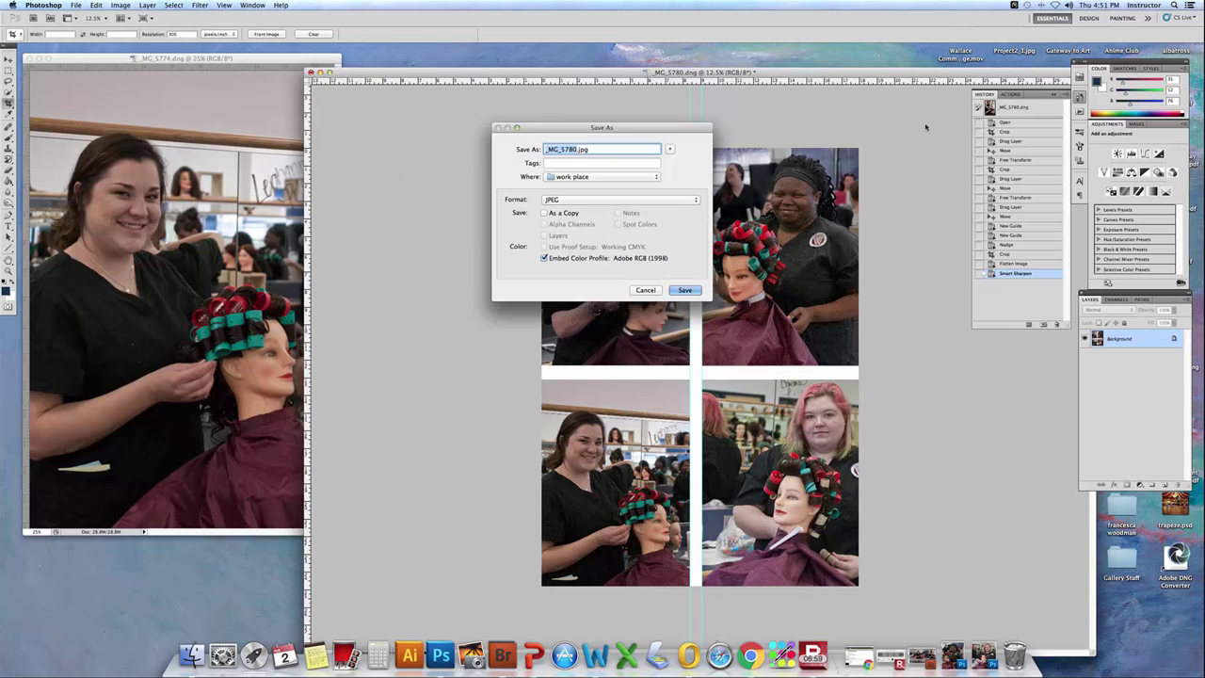
{"action": "type", "text": "4samoe"}
{"action": "left_click", "coordinate": [684, 290]}
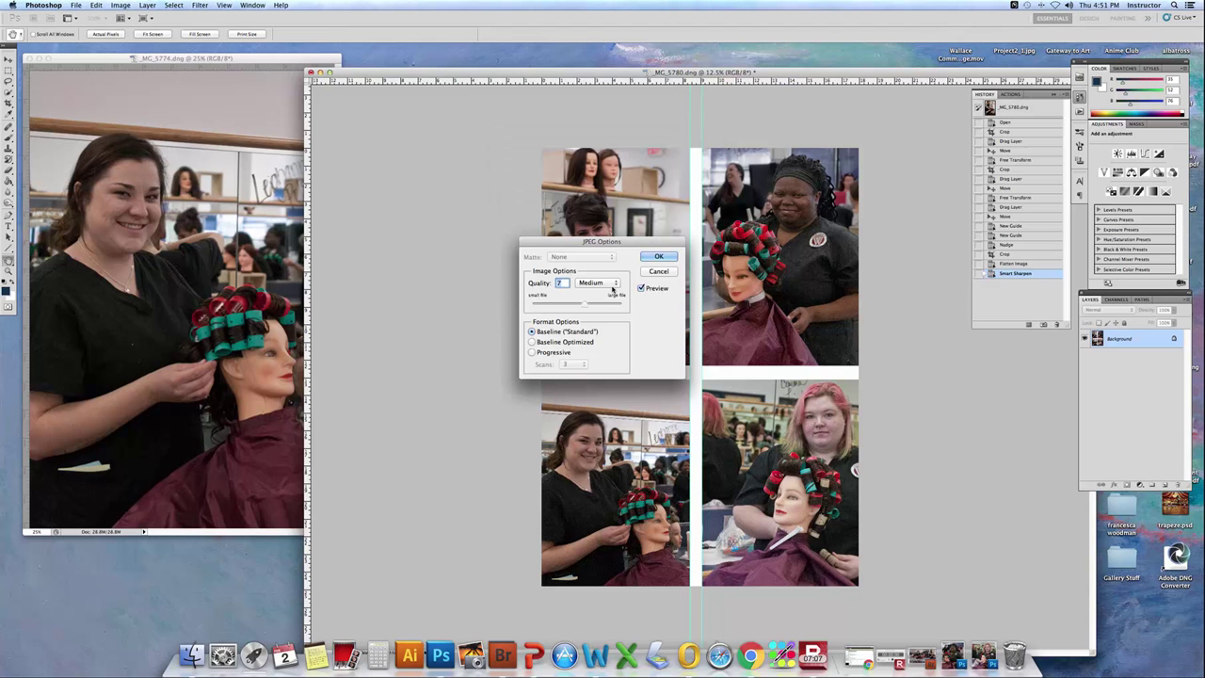
{"action": "left_click_drag", "start_coordinate": [586, 304], "coordinate": [621, 304]}
{"action": "left_click", "coordinate": [650, 256]}
{"action": "key", "text": "c"}
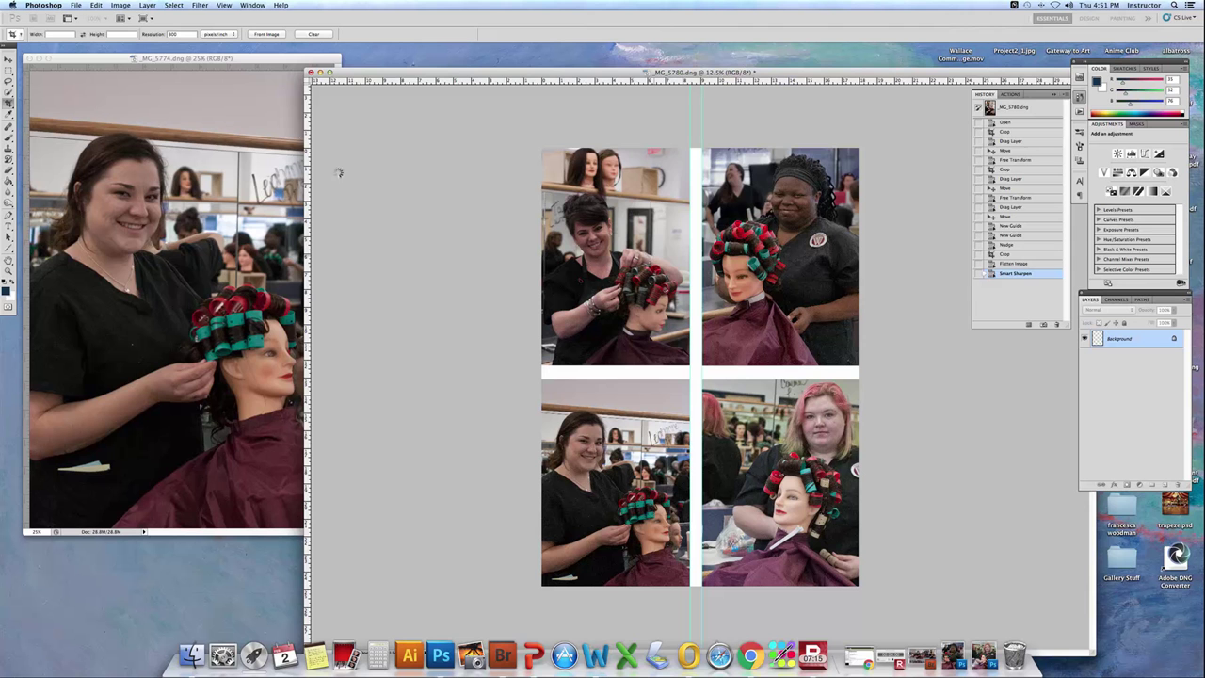